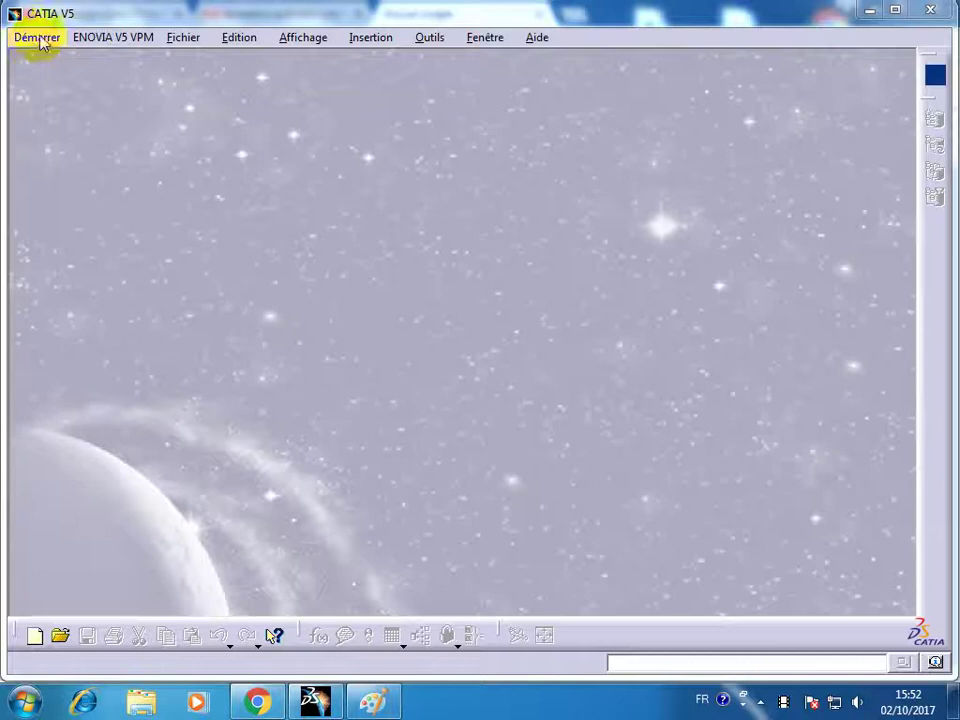
Create a new Part Design document, Part1, and open a sketch on the xy plane
{"action": "left_click", "coordinate": [36, 37]}
{"action": "left_click", "coordinate": [300, 83]}
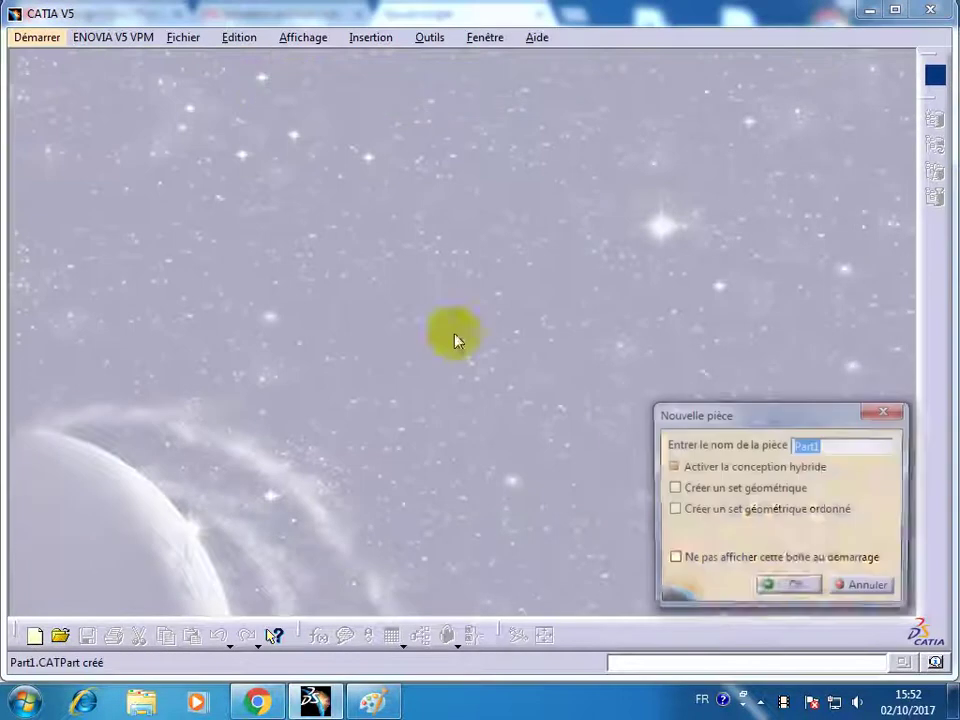
{"action": "left_click", "coordinate": [775, 585]}
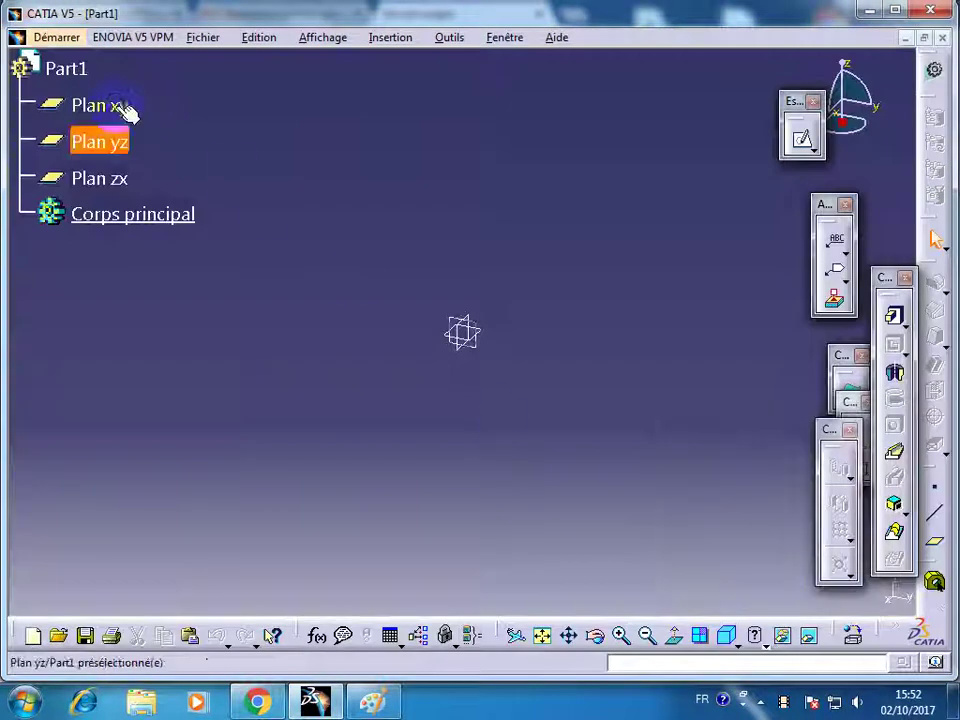
{"action": "left_click", "coordinate": [100, 105]}
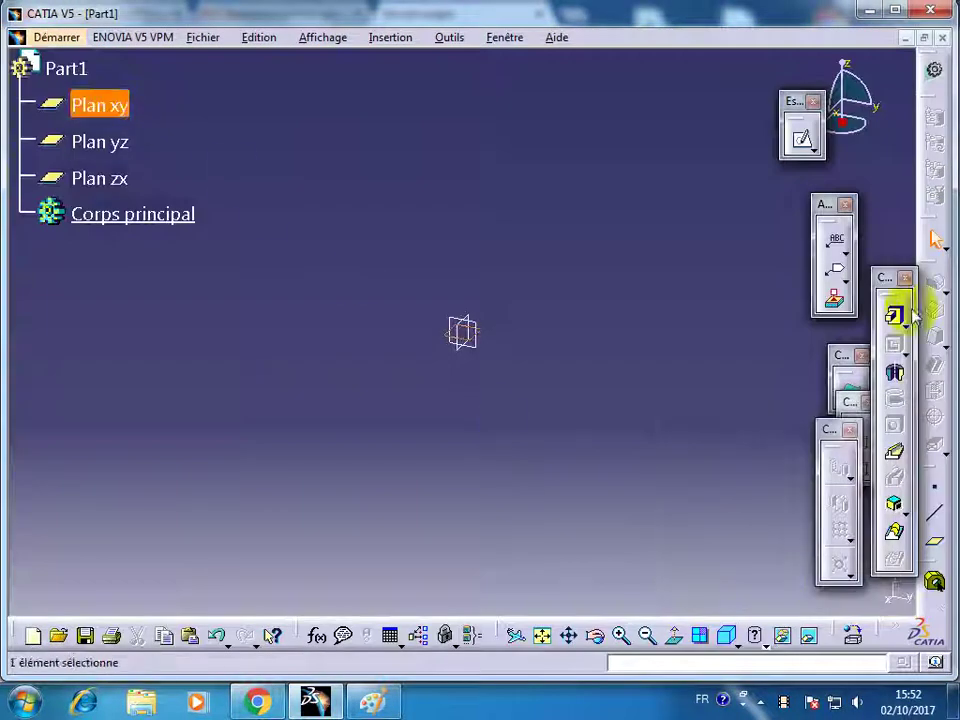
{"action": "left_click", "coordinate": [802, 140]}
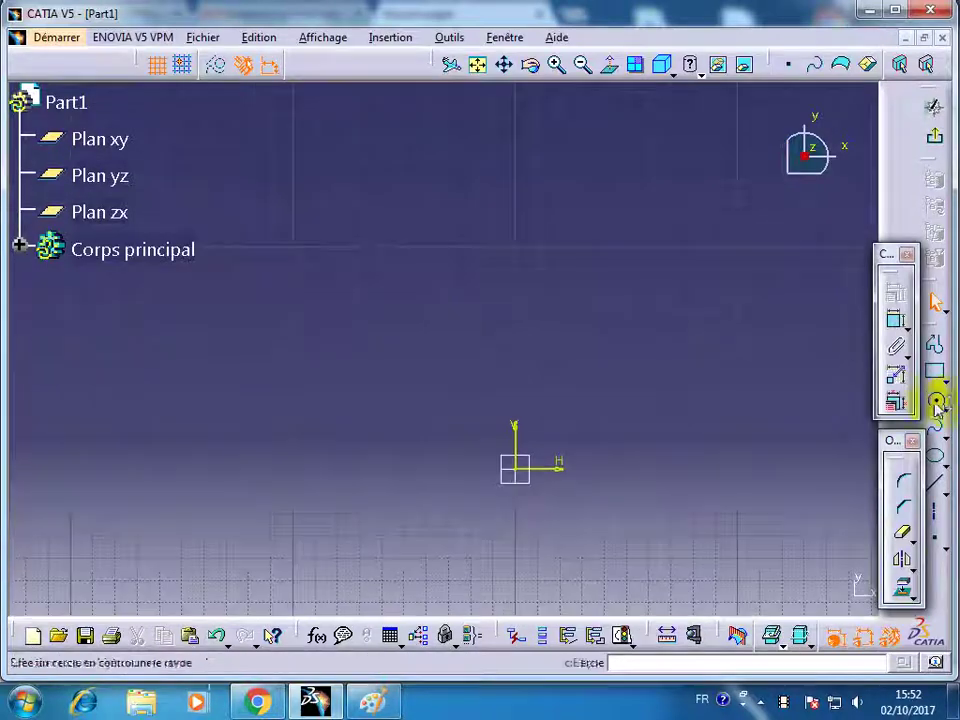
Draw a rectangle from the sketch origin and dimension its height at 100 mm
{"action": "left_click", "coordinate": [935, 373]}
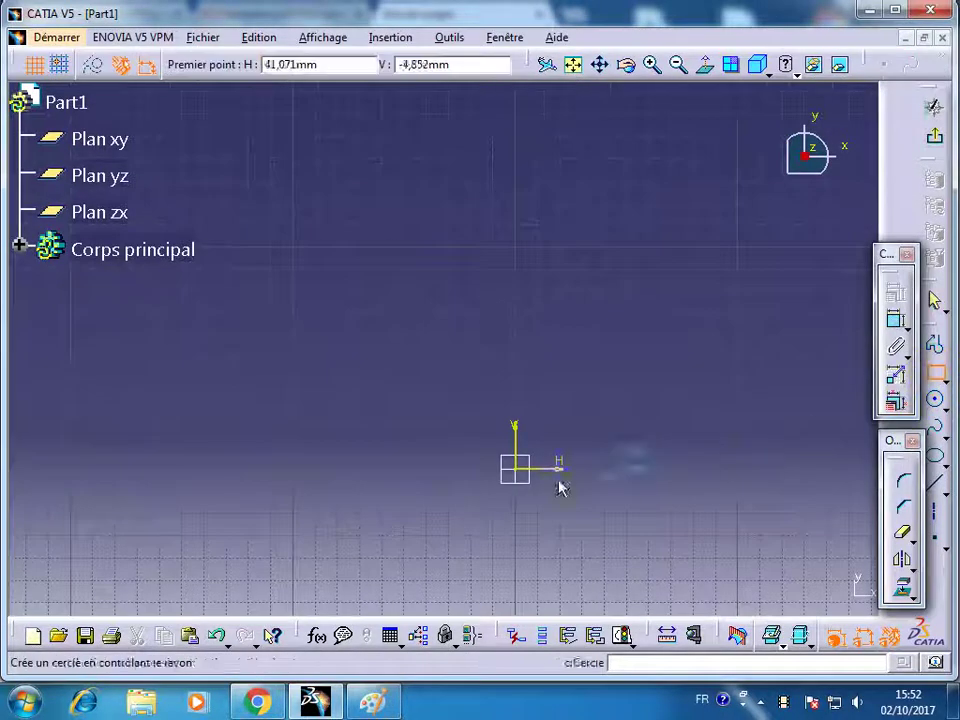
{"action": "left_click", "coordinate": [514, 468]}
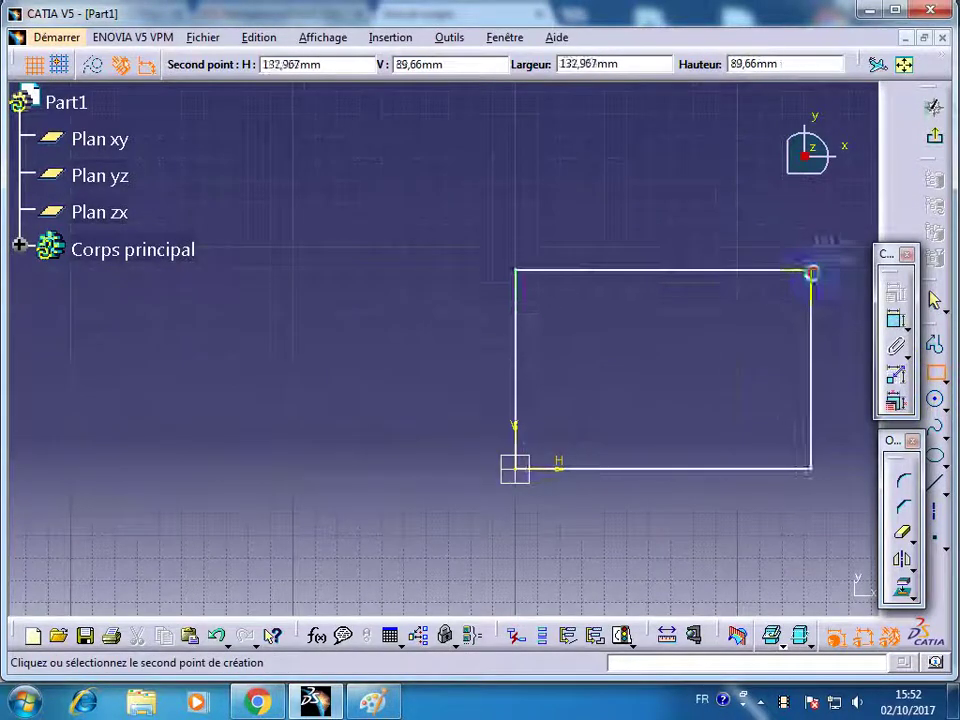
{"action": "left_click", "coordinate": [810, 272]}
{"action": "left_click", "coordinate": [895, 320]}
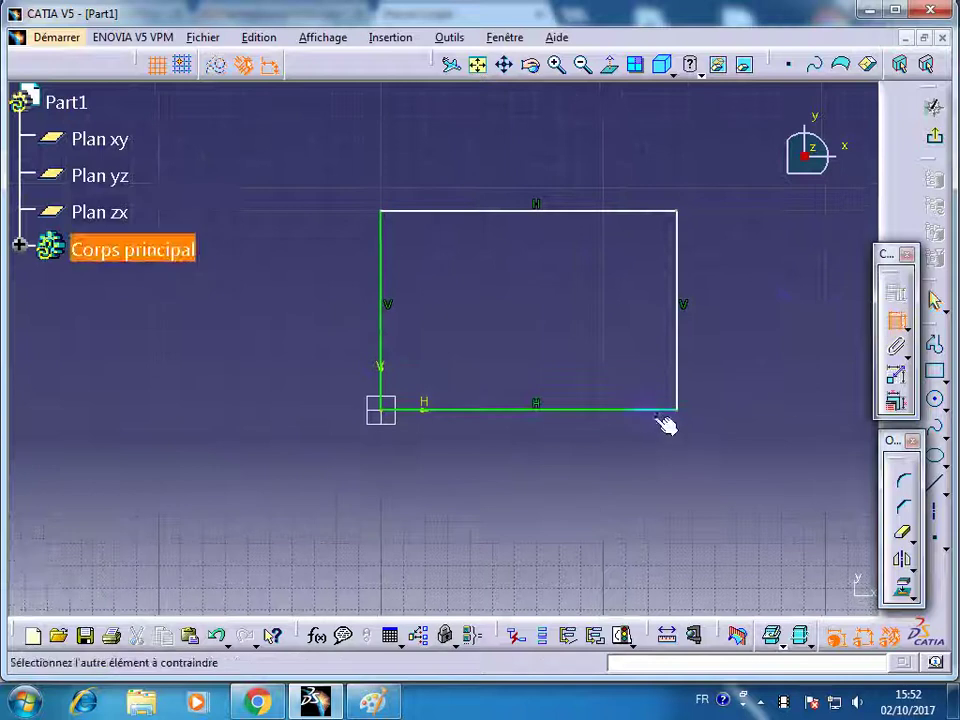
{"action": "left_click", "coordinate": [649, 411]}
{"action": "left_click", "coordinate": [642, 211]}
{"action": "left_click", "coordinate": [641, 452]}
{"action": "double_click", "coordinate": [643, 453]}
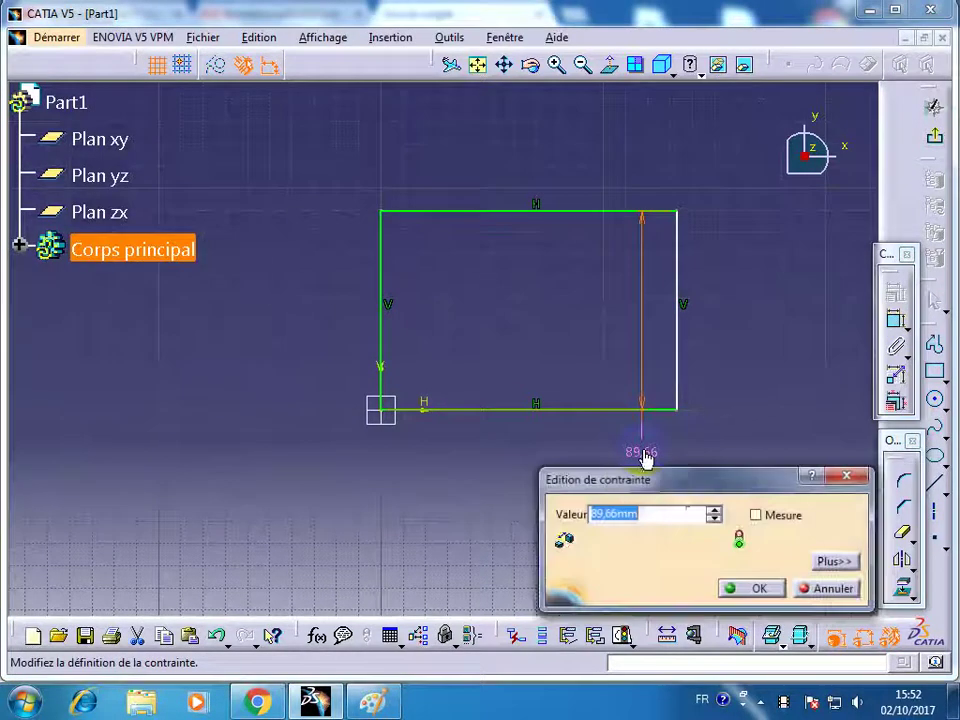
{"action": "key", "text": "Return"}
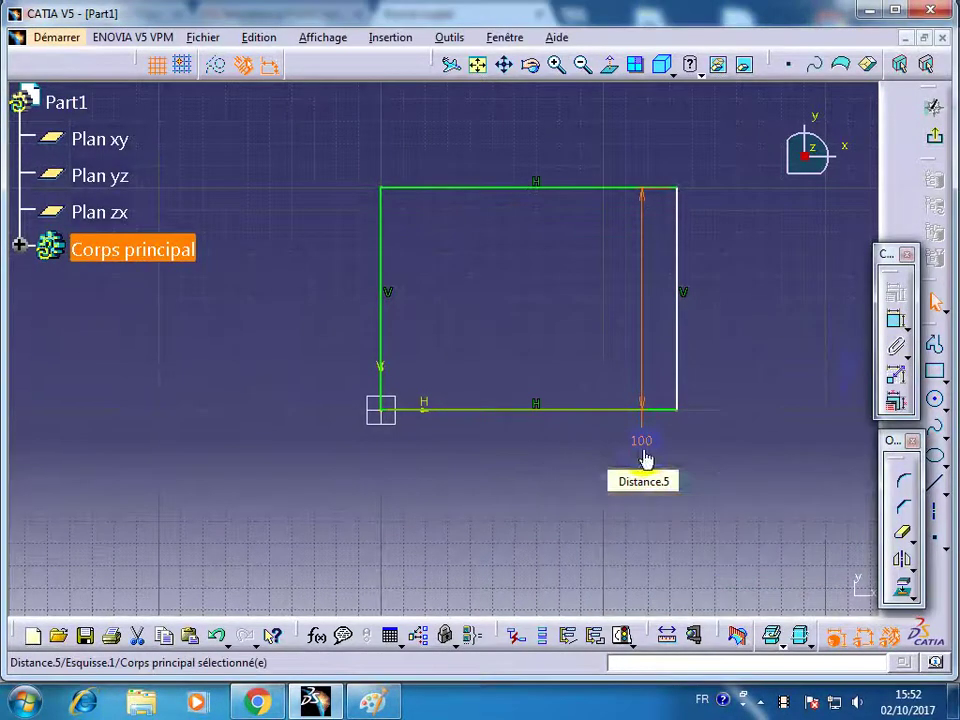
Dimension the rectangle's width at 200 mm
{"action": "left_click", "coordinate": [893, 322]}
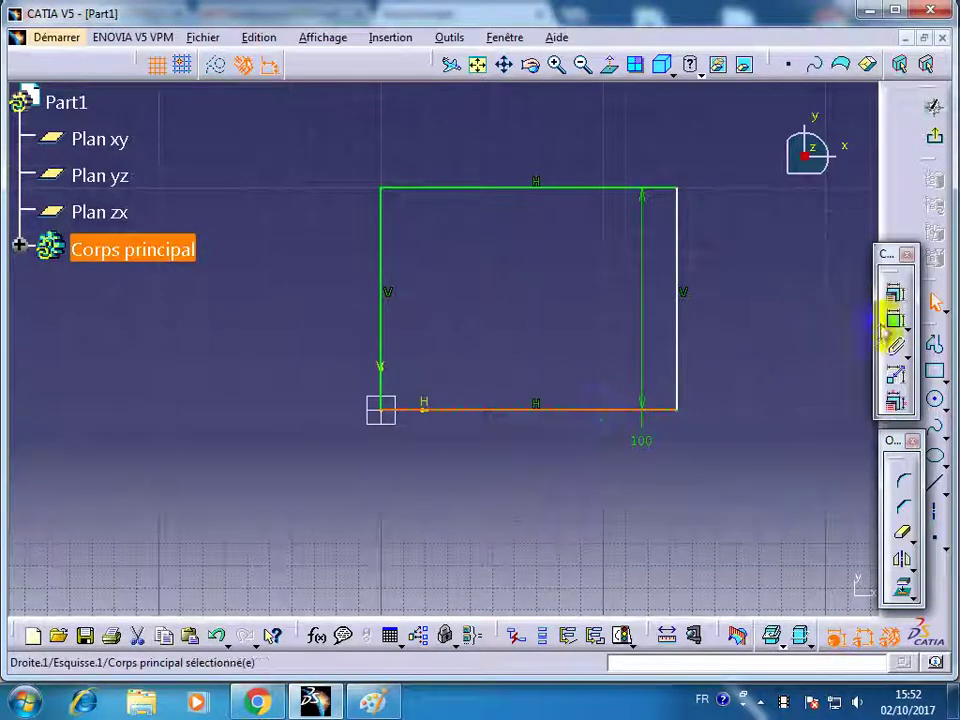
{"action": "left_click", "coordinate": [620, 347]}
{"action": "double_click", "coordinate": [615, 347]}
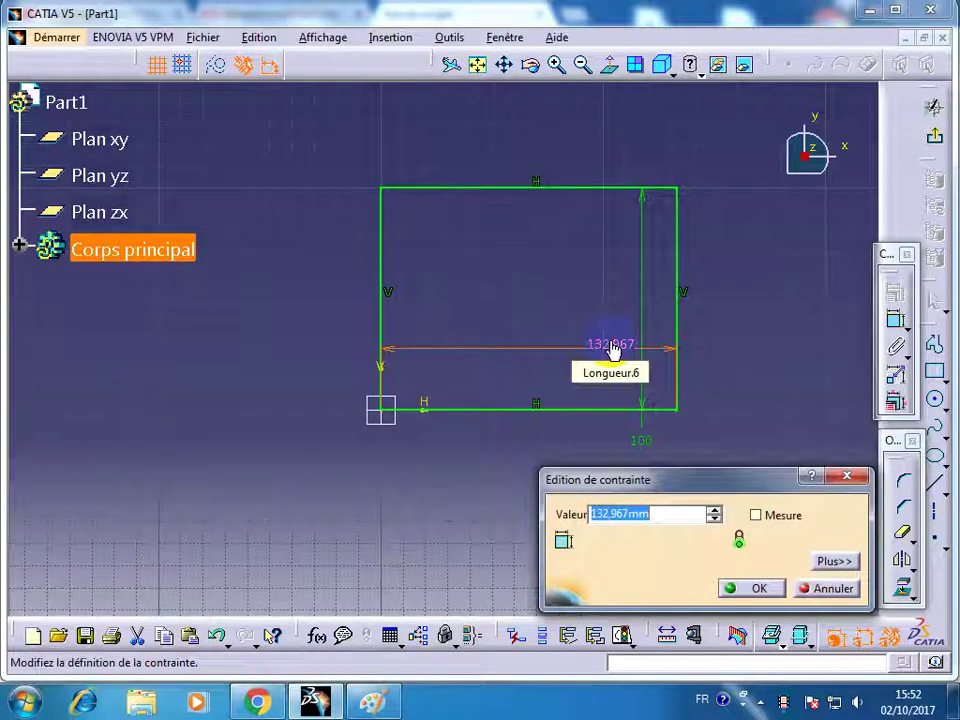
{"action": "type", "text": "00mm"}
{"action": "key", "text": "Return"}
{"action": "middle_click_drag", "start_coordinate": [509, 325], "coordinate": [467, 357]}
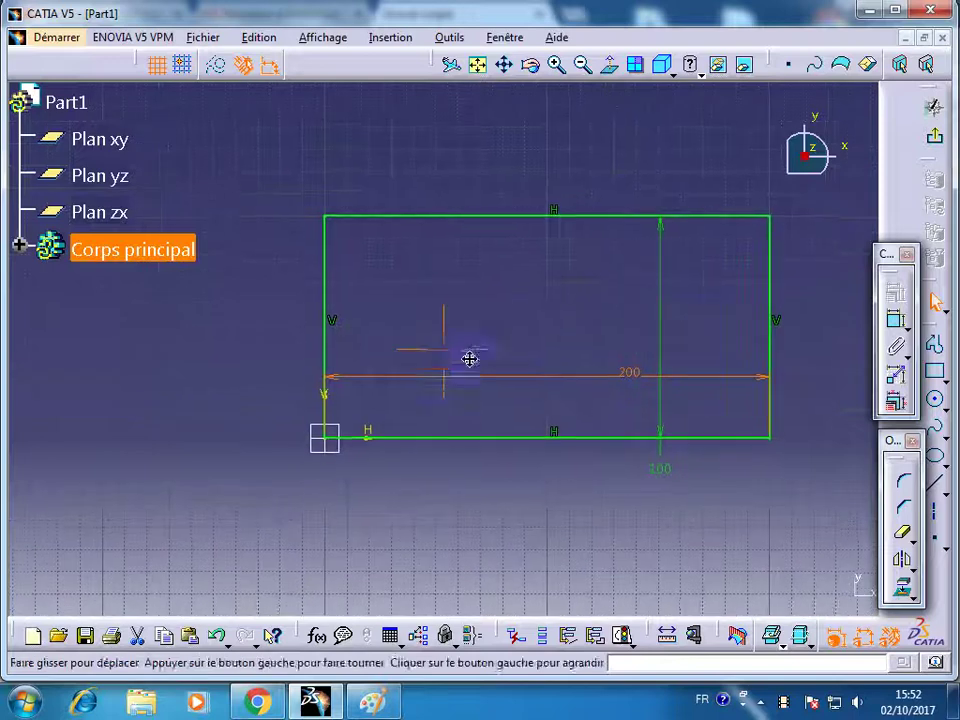
Fillet the bottom-right and top-right corners of the rectangle with R15
{"action": "middle_click_drag", "start_coordinate": [705, 347], "coordinate": [698, 313]}
{"action": "left_click", "coordinate": [900, 485]}
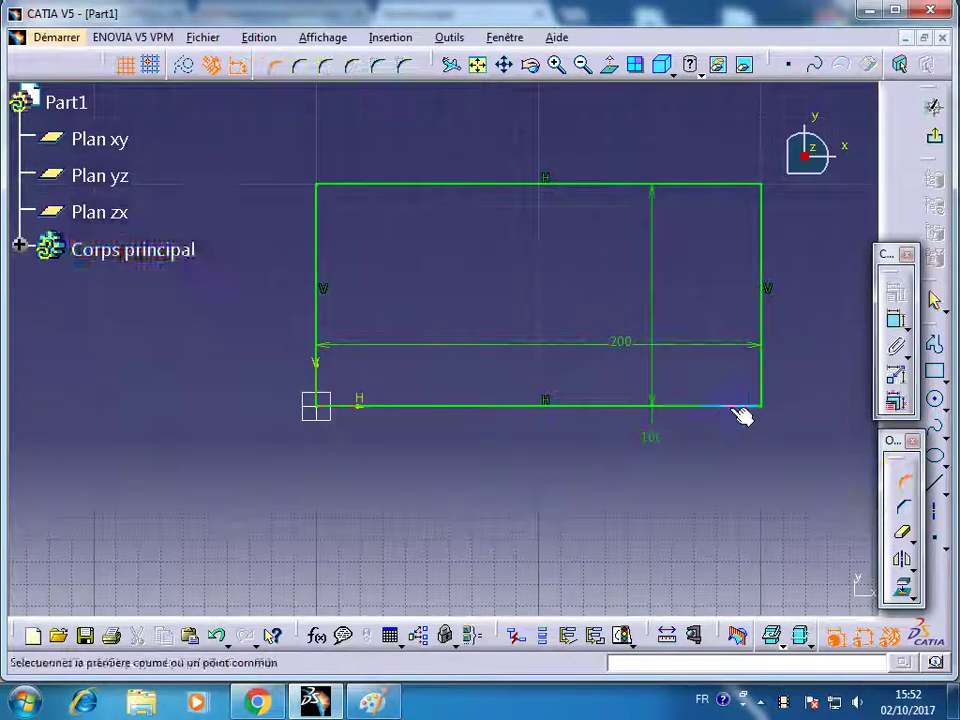
{"action": "left_click", "coordinate": [745, 405]}
{"action": "left_click", "coordinate": [760, 396]}
{"action": "left_click", "coordinate": [753, 402]}
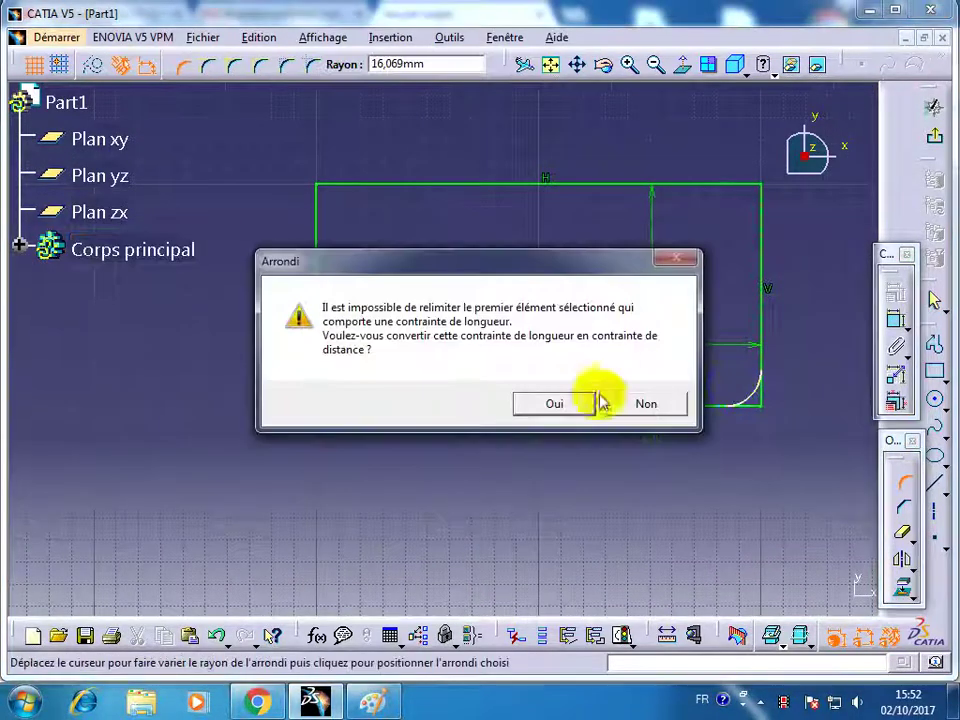
{"action": "left_click", "coordinate": [652, 408]}
{"action": "double_click", "coordinate": [740, 387]}
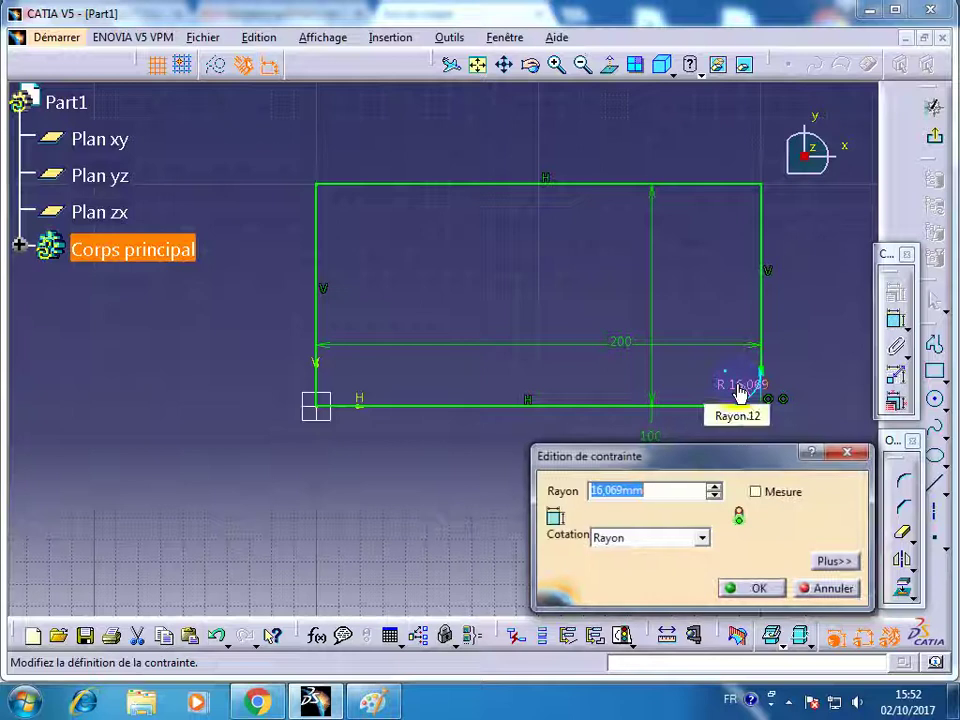
{"action": "key", "text": "Return"}
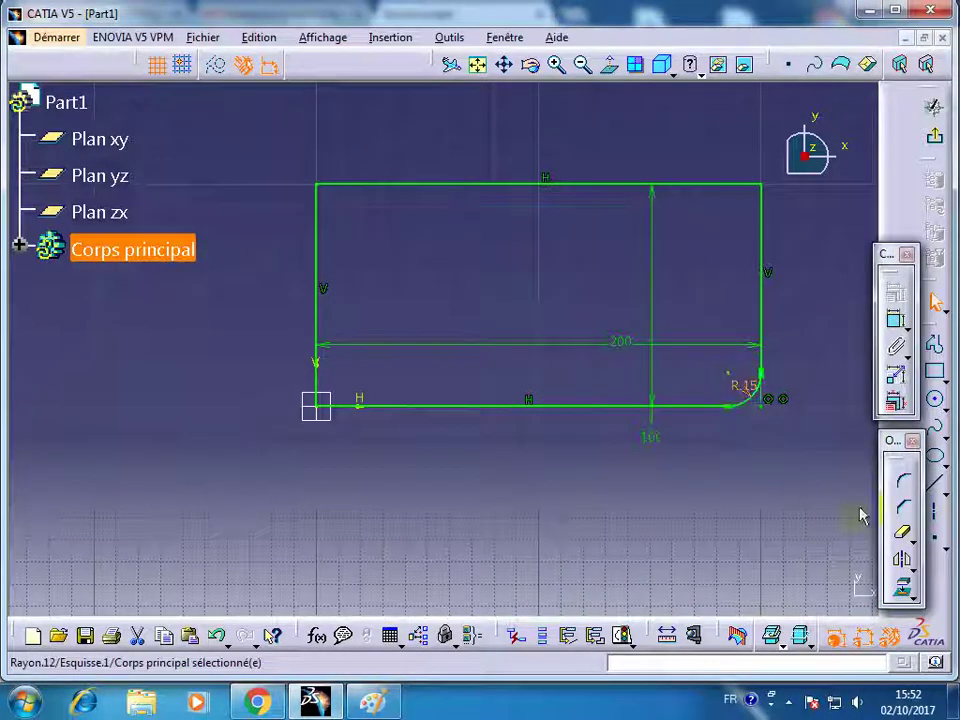
{"action": "left_click", "coordinate": [903, 482]}
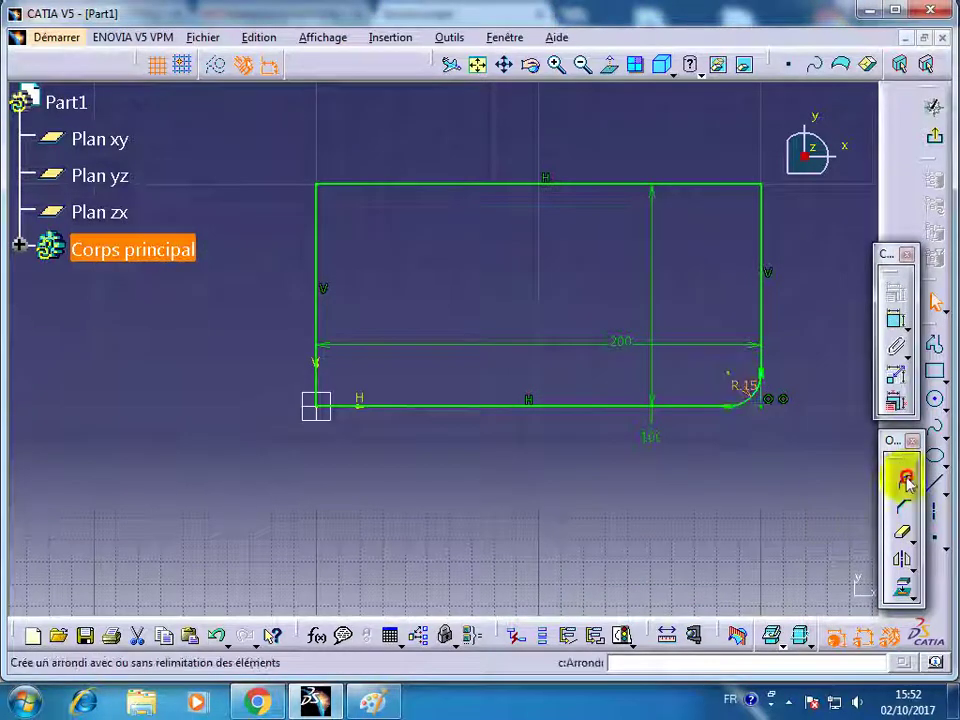
{"action": "left_click", "coordinate": [748, 208]}
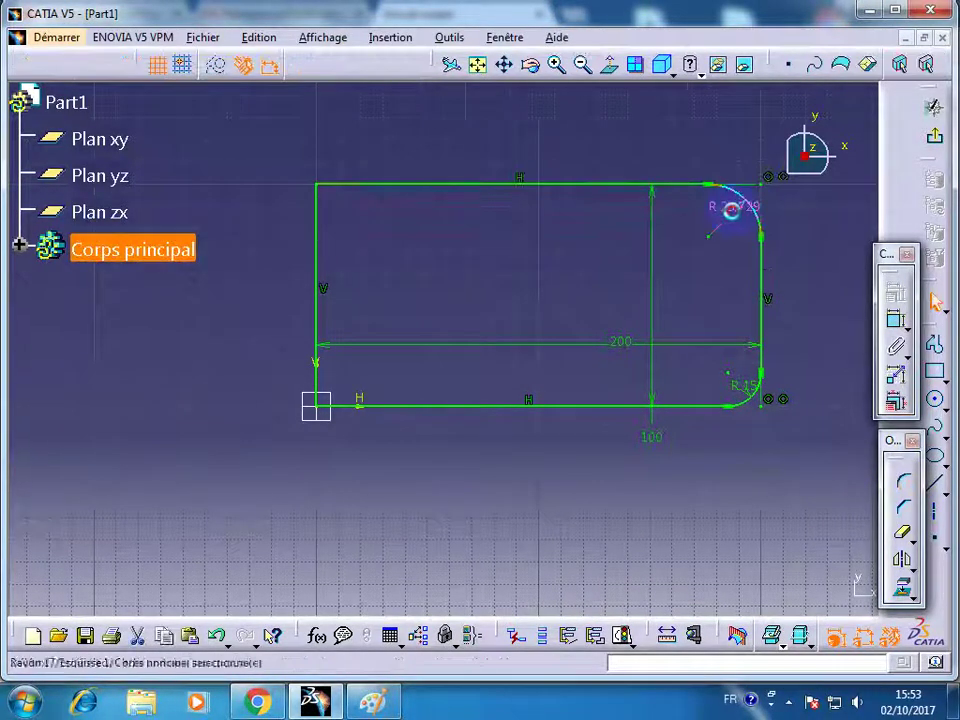
{"action": "double_click", "coordinate": [734, 216]}
{"action": "key", "text": "Return"}
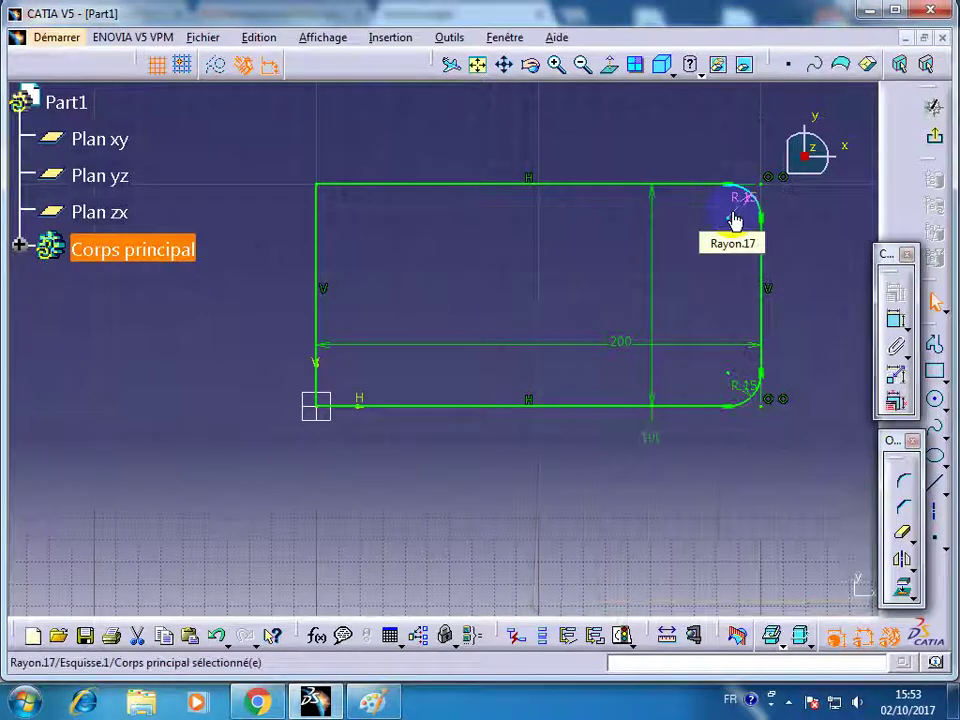
Chamfer the top-left and bottom-left corners of the rectangle
{"action": "left_click", "coordinate": [897, 510]}
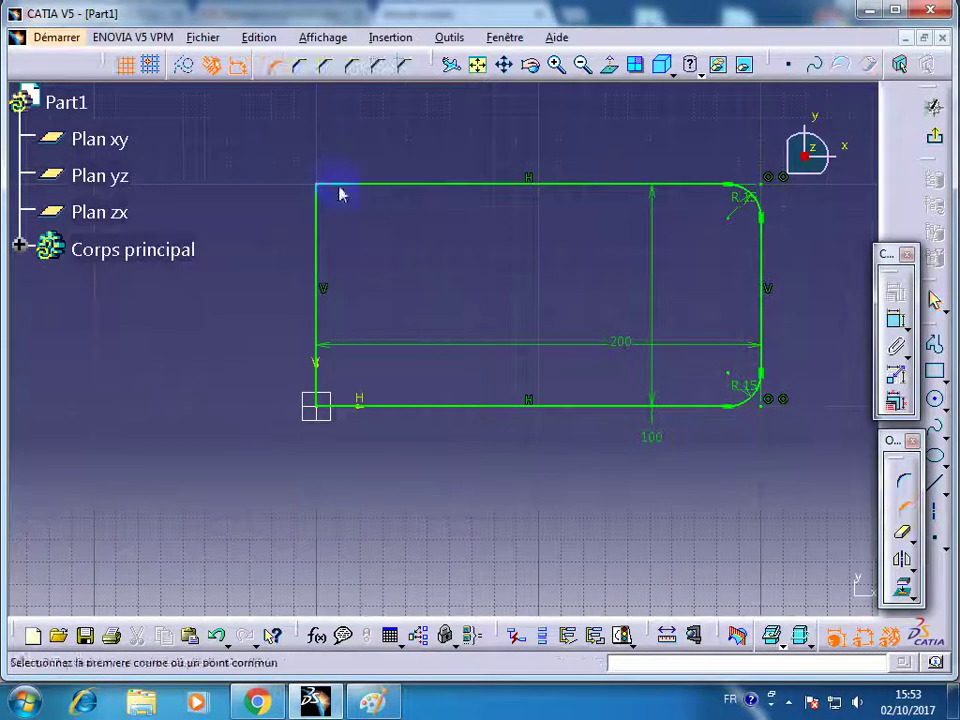
{"action": "left_click", "coordinate": [345, 186]}
{"action": "left_click", "coordinate": [318, 210]}
{"action": "left_click", "coordinate": [344, 248]}
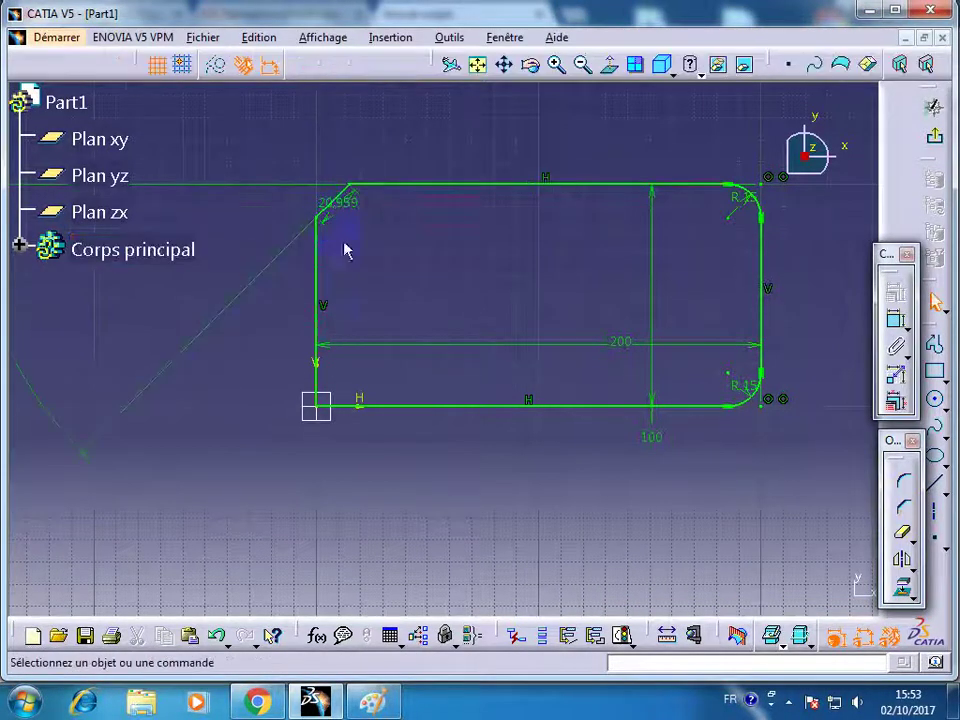
{"action": "left_click", "coordinate": [903, 533]}
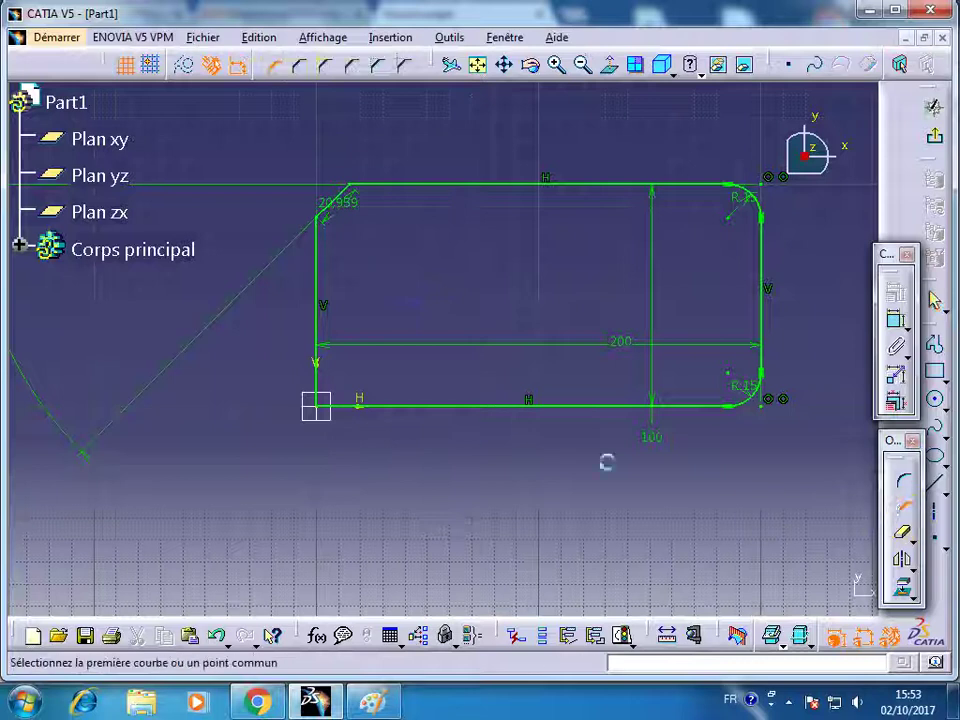
{"action": "left_click", "coordinate": [378, 408]}
{"action": "left_click", "coordinate": [320, 385]}
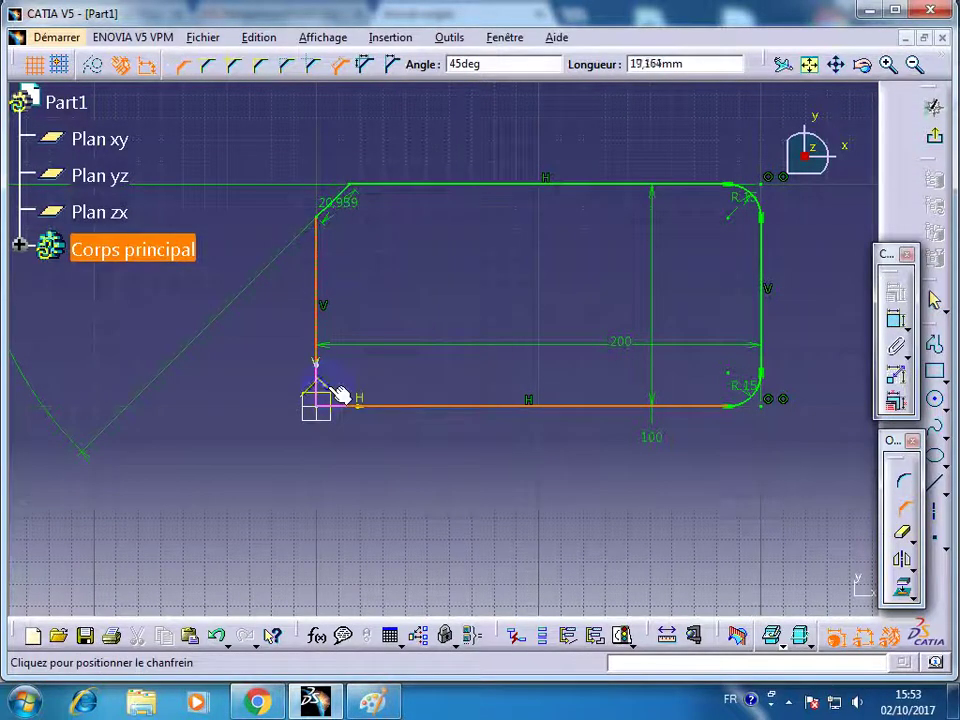
{"action": "left_click", "coordinate": [354, 443]}
{"action": "mouse_move", "coordinate": [394, 443]}
{"action": "middle_mouse_down"}
{"action": "mouse_move", "coordinate": [402, 474]}
{"action": "mouse_move", "coordinate": [413, 469]}
{"action": "middle_mouse_up"}
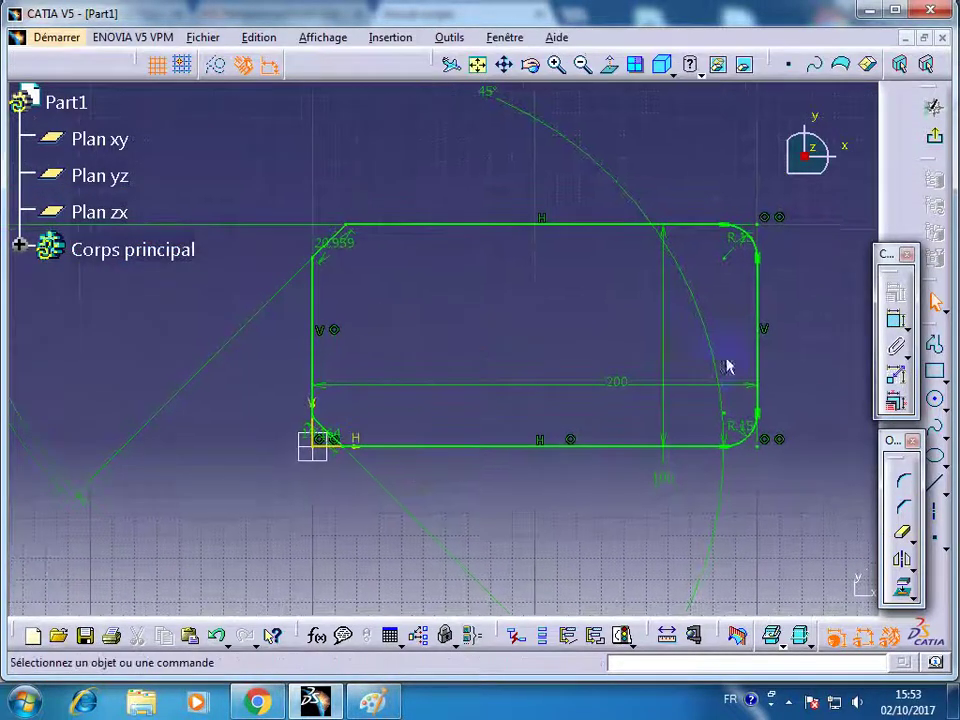
Exit the sketch and pad the profile 20 mm thick
{"action": "left_click", "coordinate": [934, 137]}
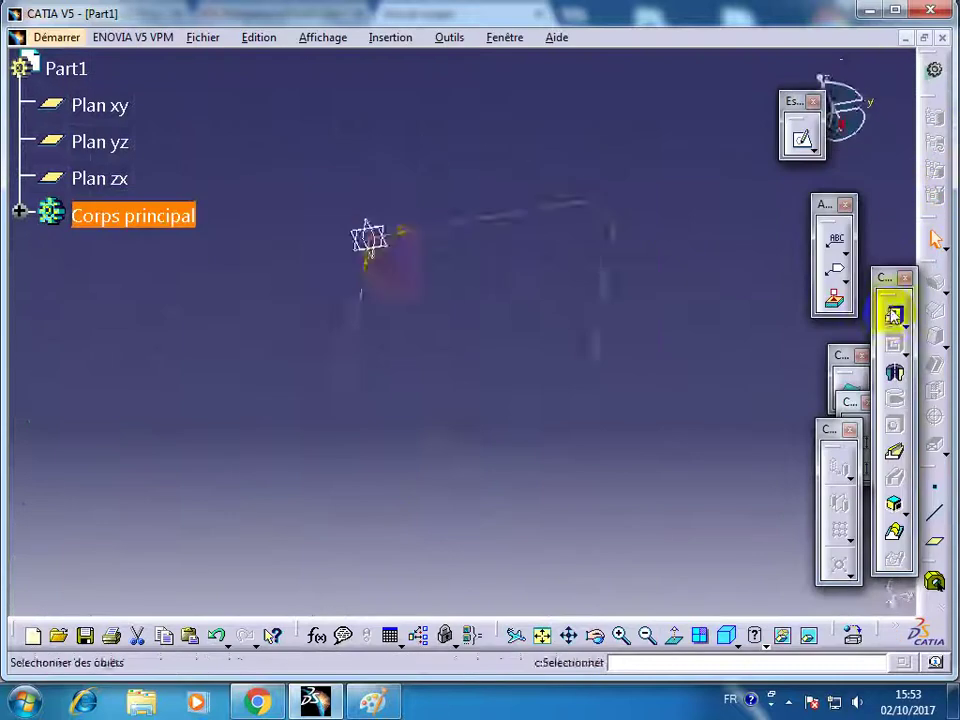
{"action": "left_click", "coordinate": [893, 316]}
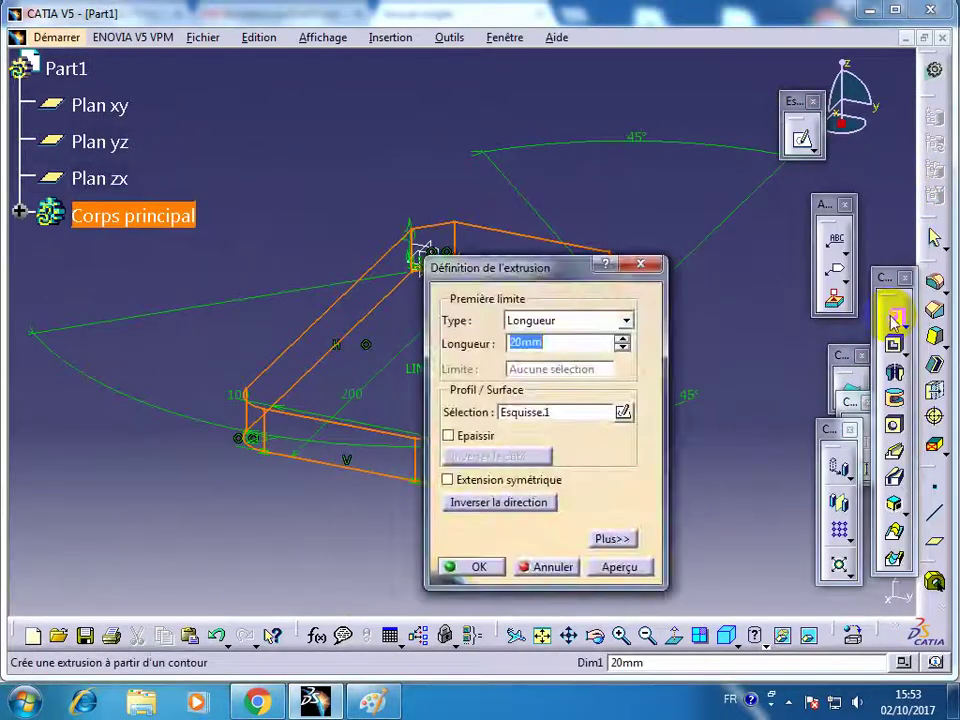
{"action": "key", "text": "Return"}
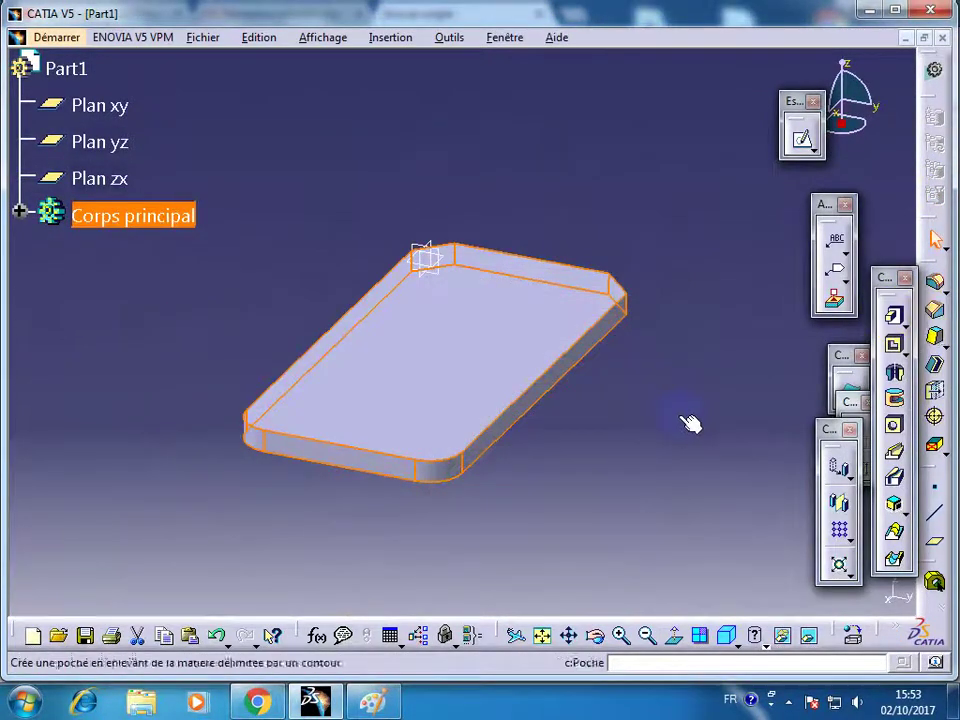
{"action": "left_click", "coordinate": [700, 417]}
Start a sketch on the plate's top face and draw a horizontal axis across it
{"action": "left_click", "coordinate": [508, 300]}
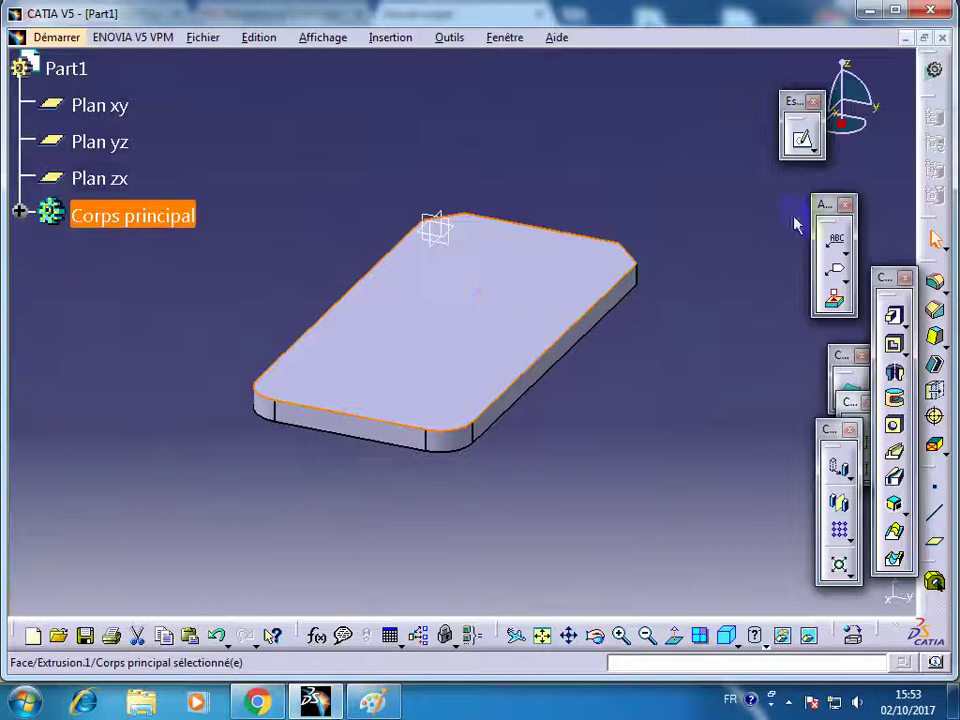
{"action": "left_click", "coordinate": [772, 701]}
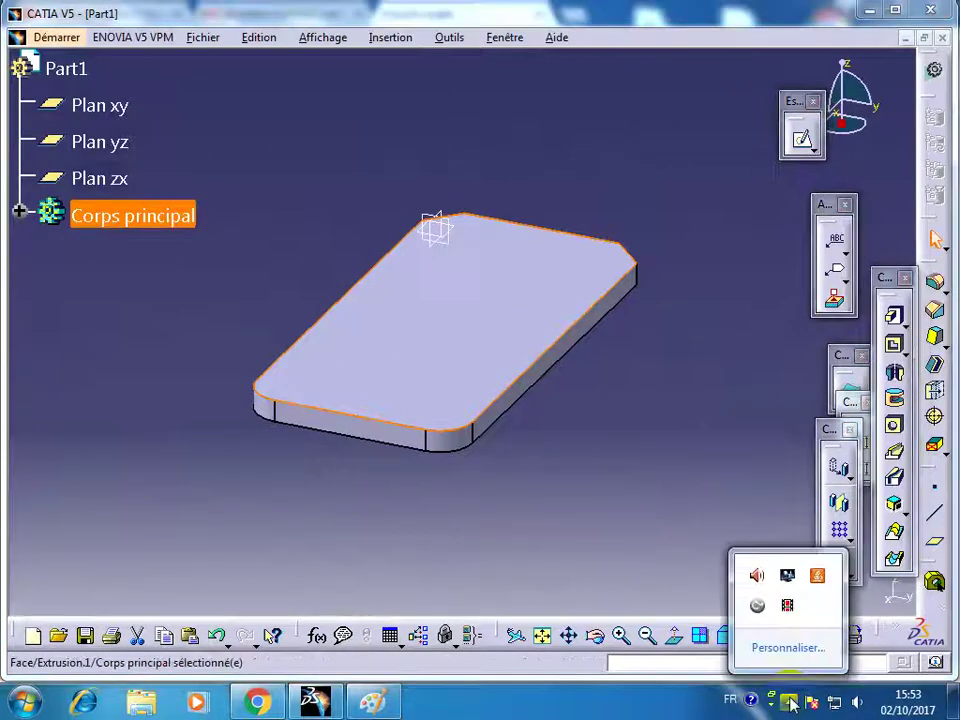
{"action": "left_click", "coordinate": [681, 499]}
{"action": "left_click", "coordinate": [553, 334]}
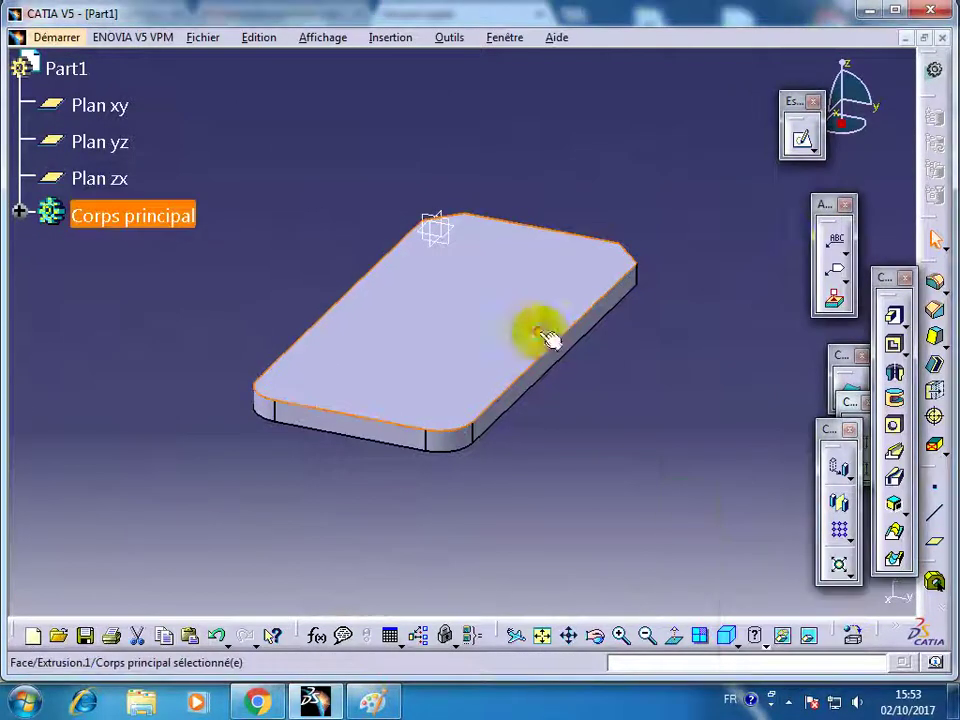
{"action": "left_click", "coordinate": [803, 140]}
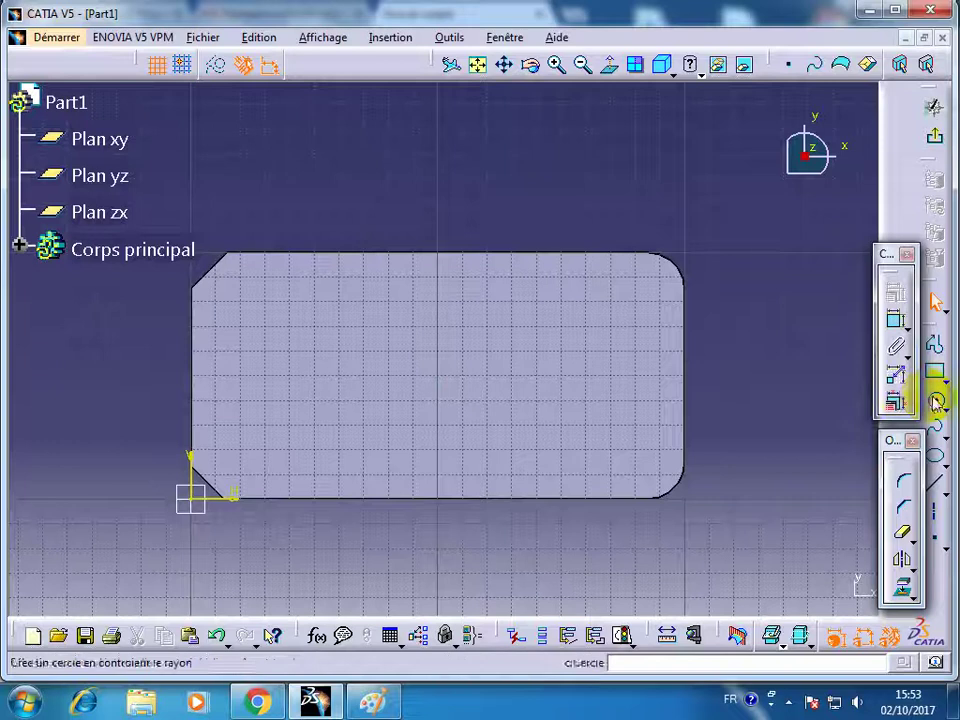
{"action": "left_click", "coordinate": [934, 400]}
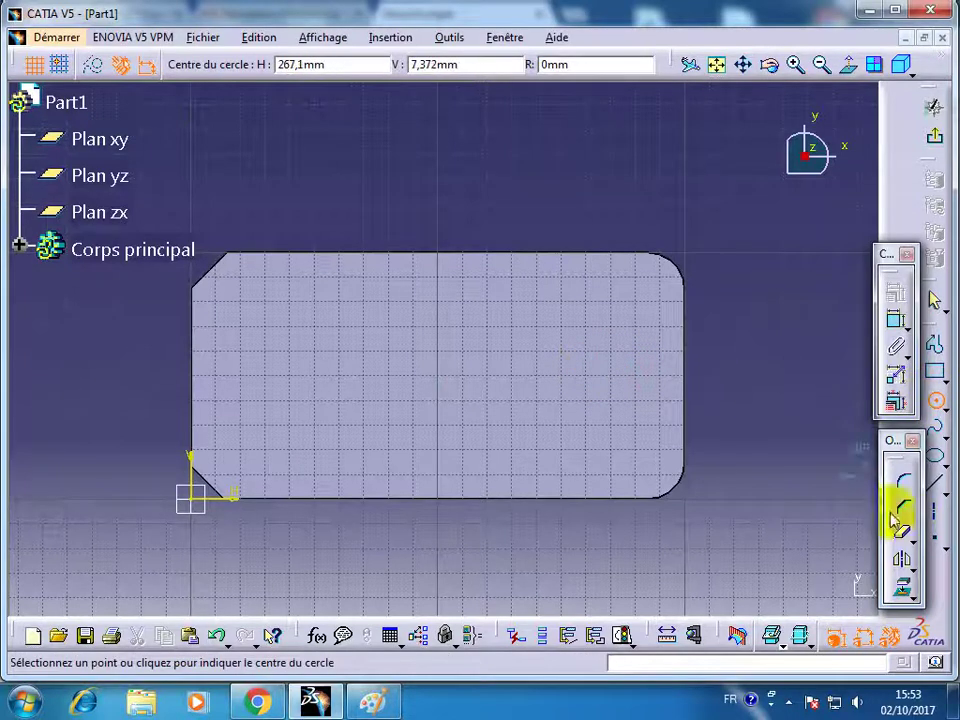
{"action": "left_click", "coordinate": [935, 512]}
{"action": "left_click", "coordinate": [724, 385]}
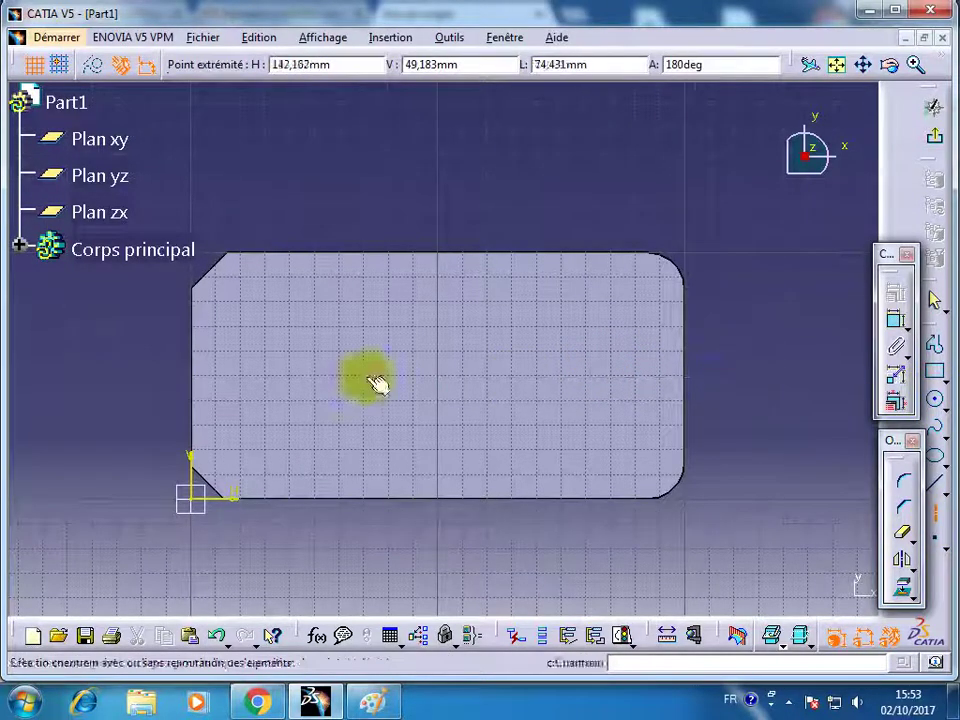
{"action": "left_click", "coordinate": [126, 380]}
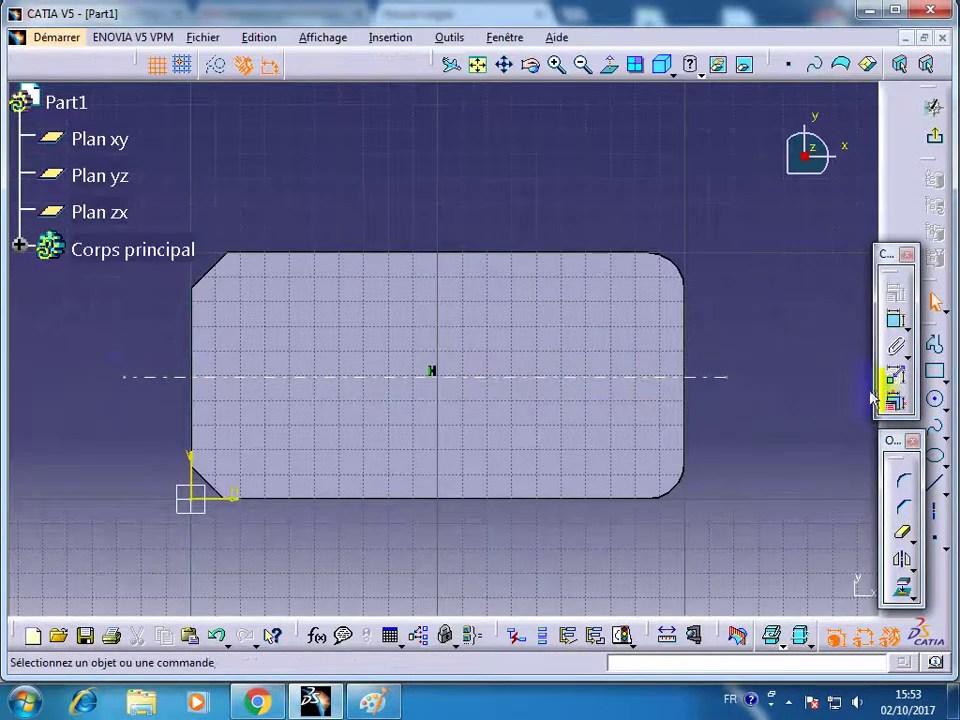
Dimension the horizontal axis 50 mm from the plate's bottom edge
{"action": "left_click", "coordinate": [896, 320]}
{"action": "left_click", "coordinate": [598, 499]}
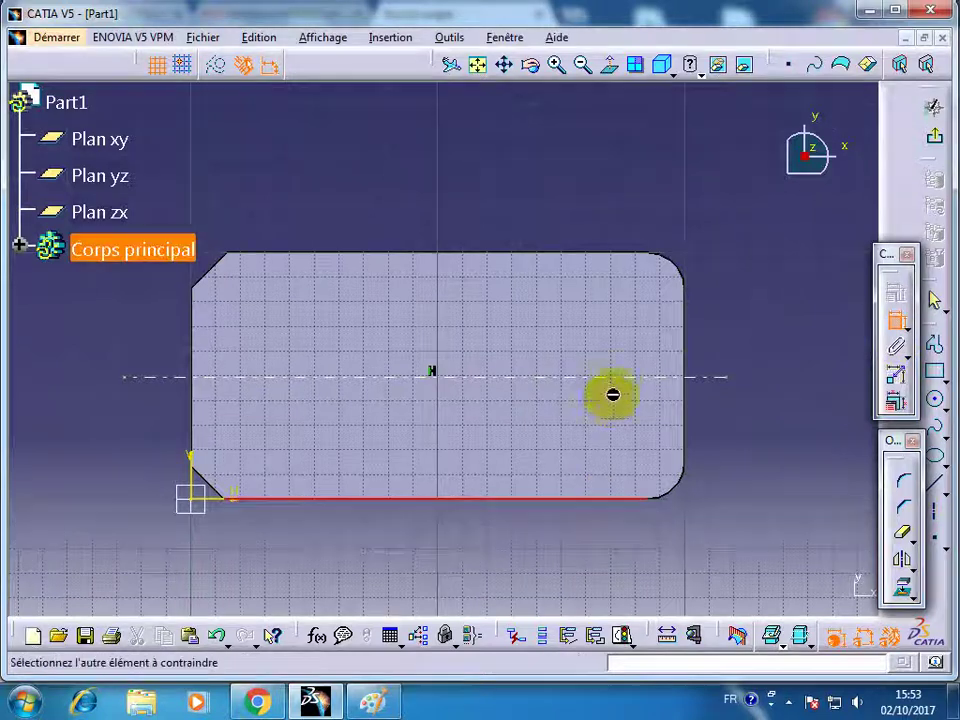
{"action": "left_click", "coordinate": [750, 466]}
{"action": "double_click", "coordinate": [749, 458]}
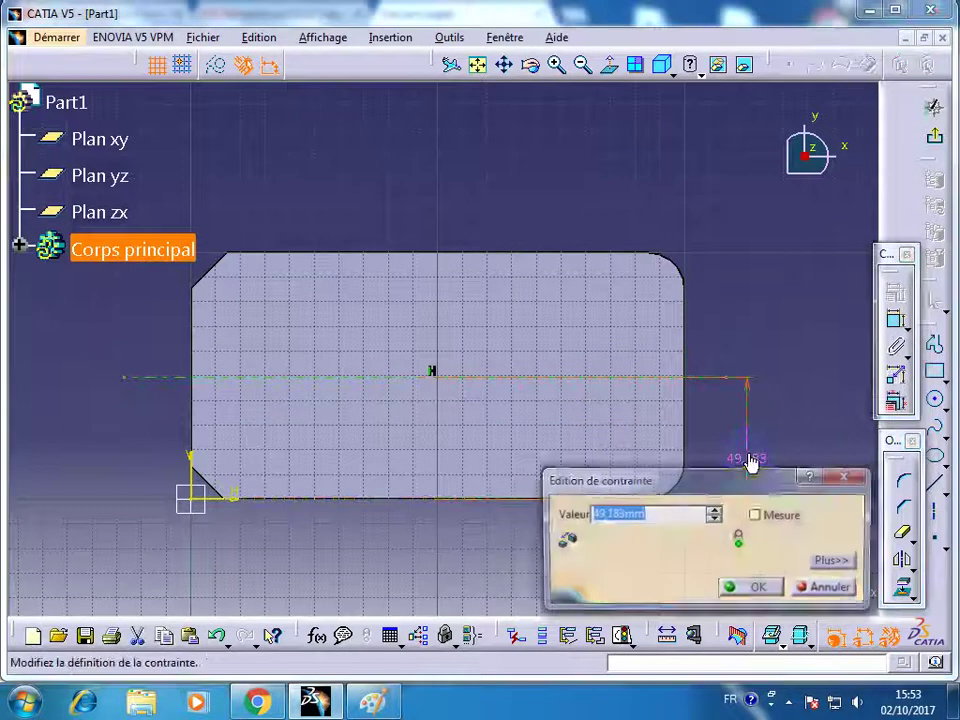
{"action": "key", "text": "Return"}
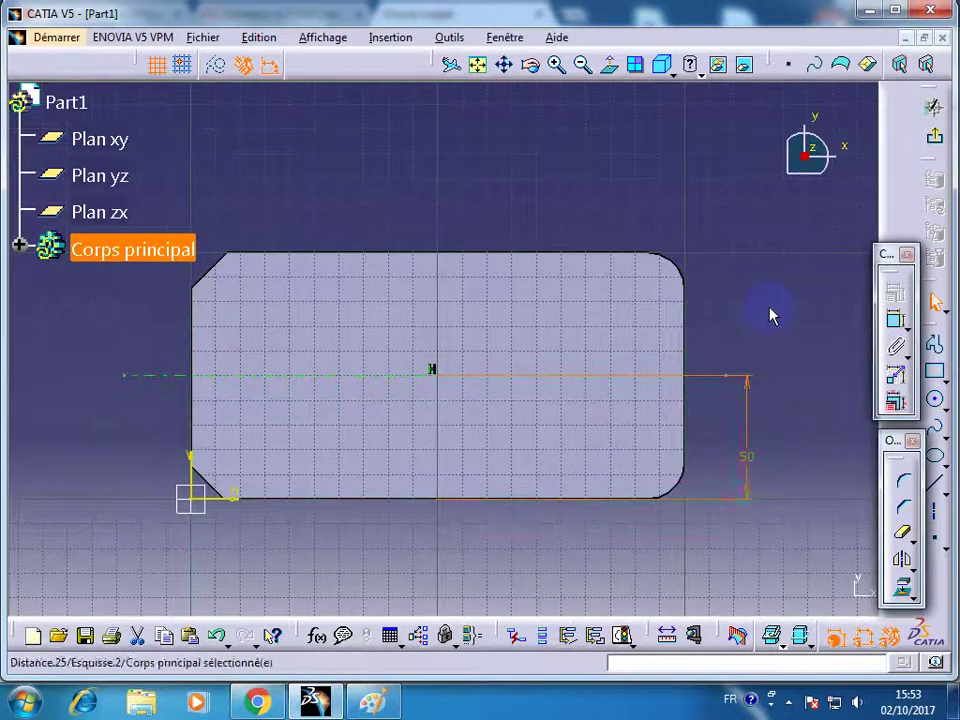
{"action": "left_click", "coordinate": [771, 316]}
{"action": "left_click", "coordinate": [937, 400]}
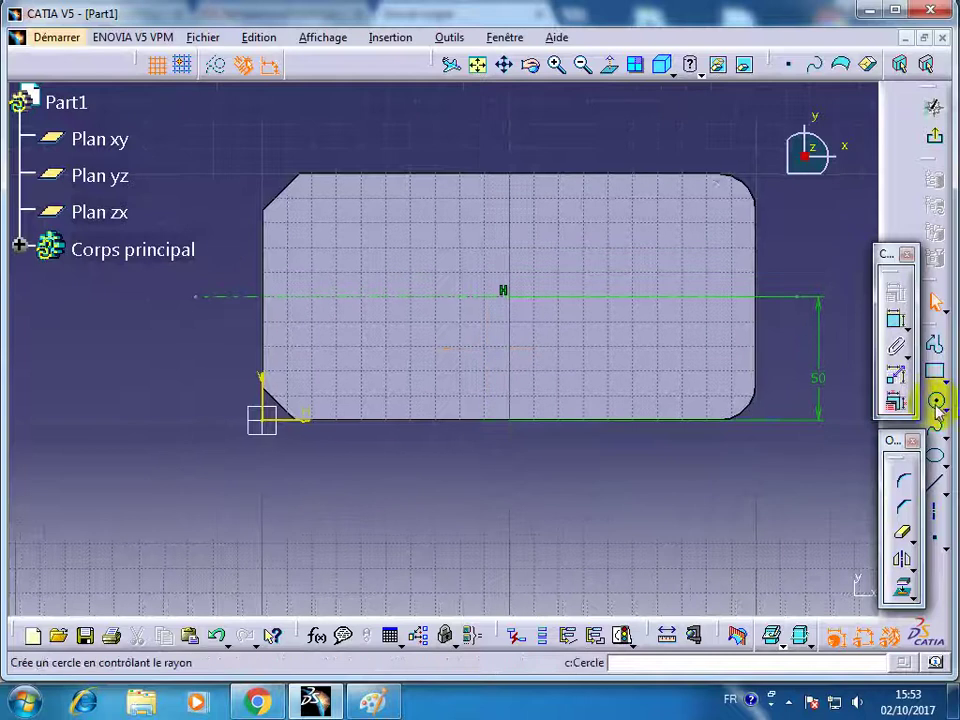
Draw two vertical axes across the plate, one on the right and one on the left
{"action": "left_click", "coordinate": [934, 485]}
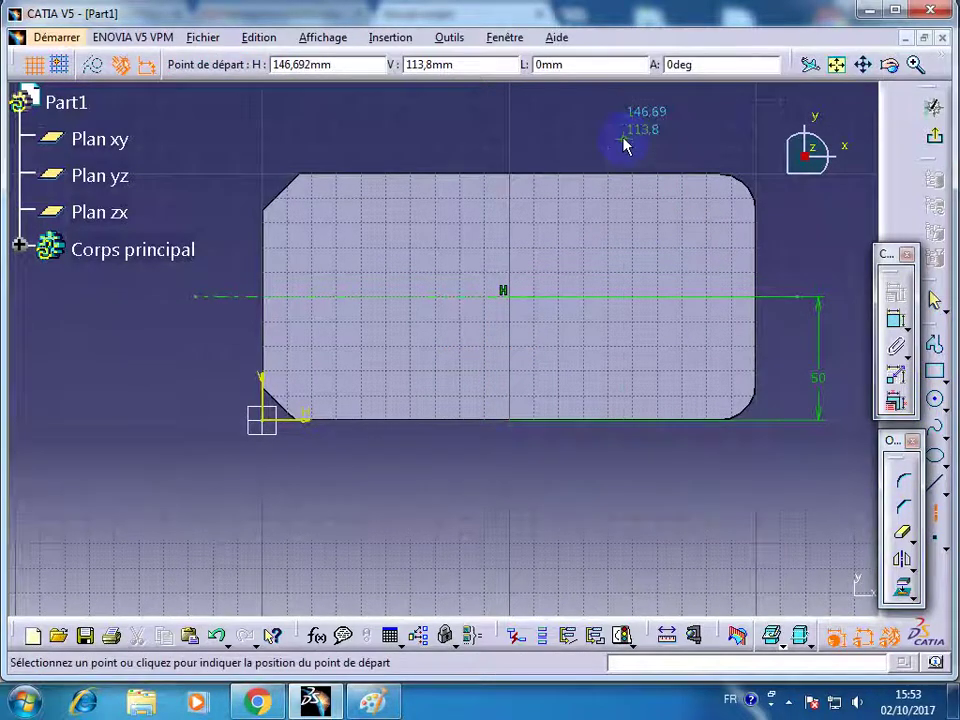
{"action": "left_click", "coordinate": [624, 145]}
{"action": "left_click", "coordinate": [628, 500]}
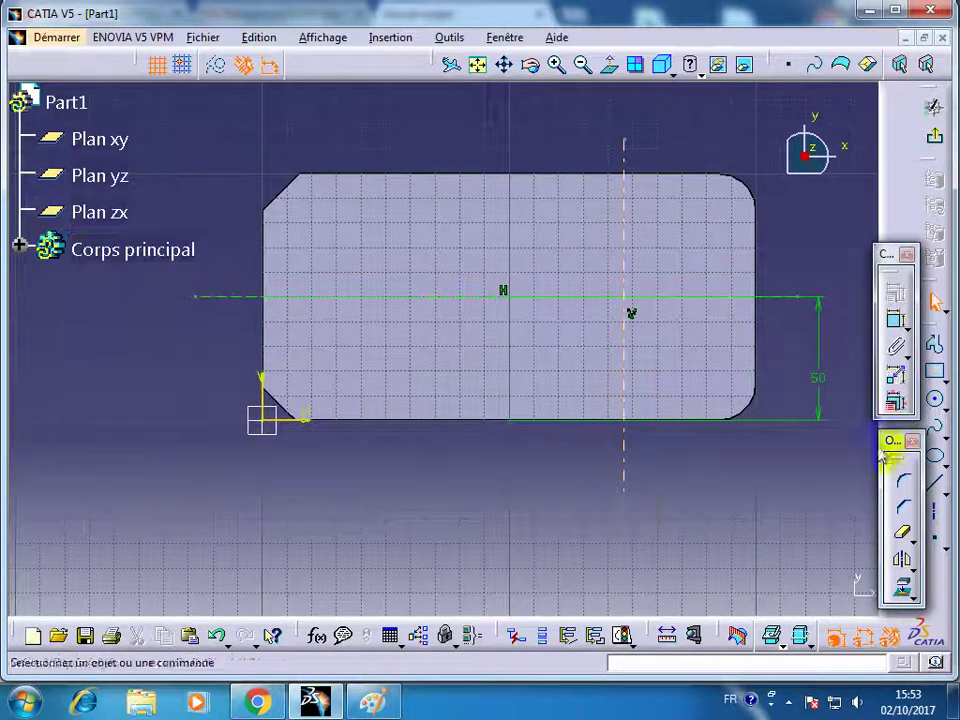
{"action": "left_click", "coordinate": [930, 505]}
{"action": "left_click", "coordinate": [366, 142]}
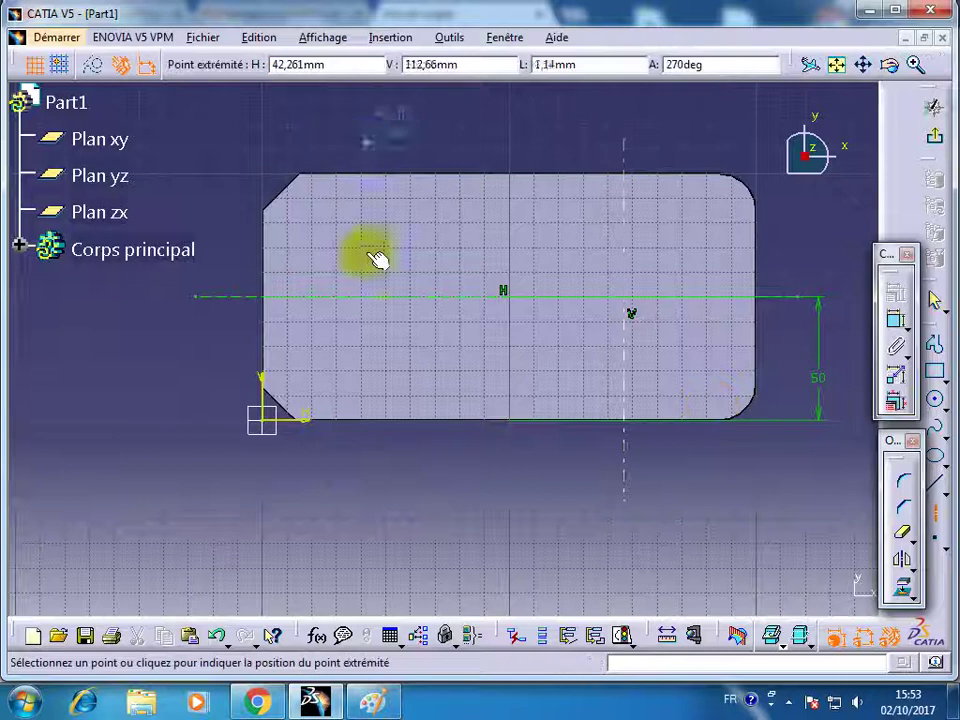
{"action": "left_click", "coordinate": [370, 503]}
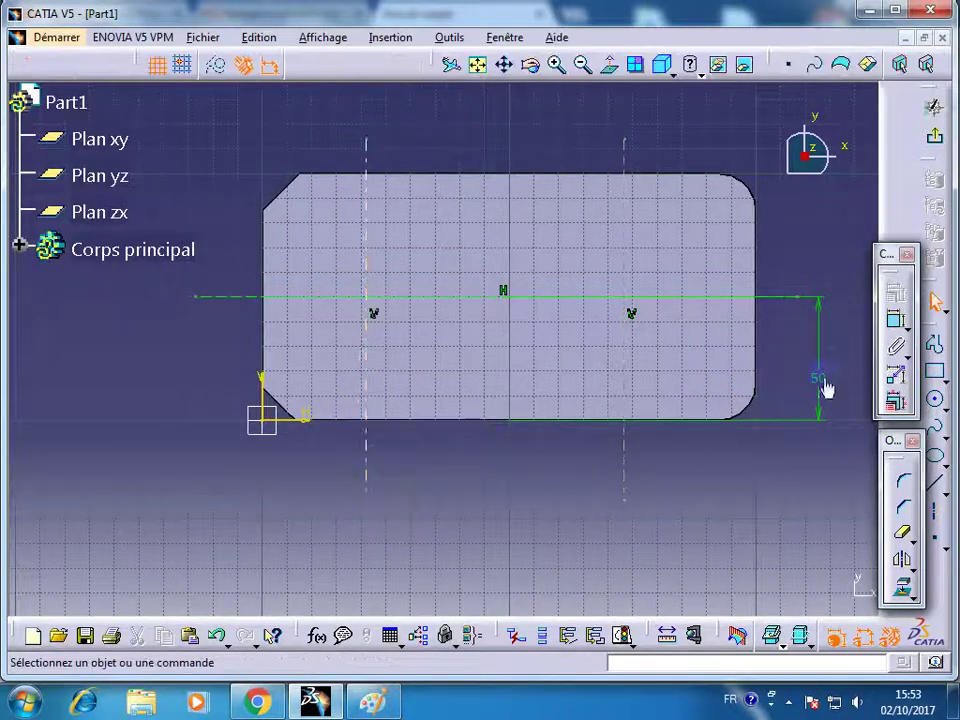
Dimension the right vertical axis 40 mm from the plate's right edge
{"action": "left_click", "coordinate": [896, 320]}
{"action": "left_click", "coordinate": [768, 264]}
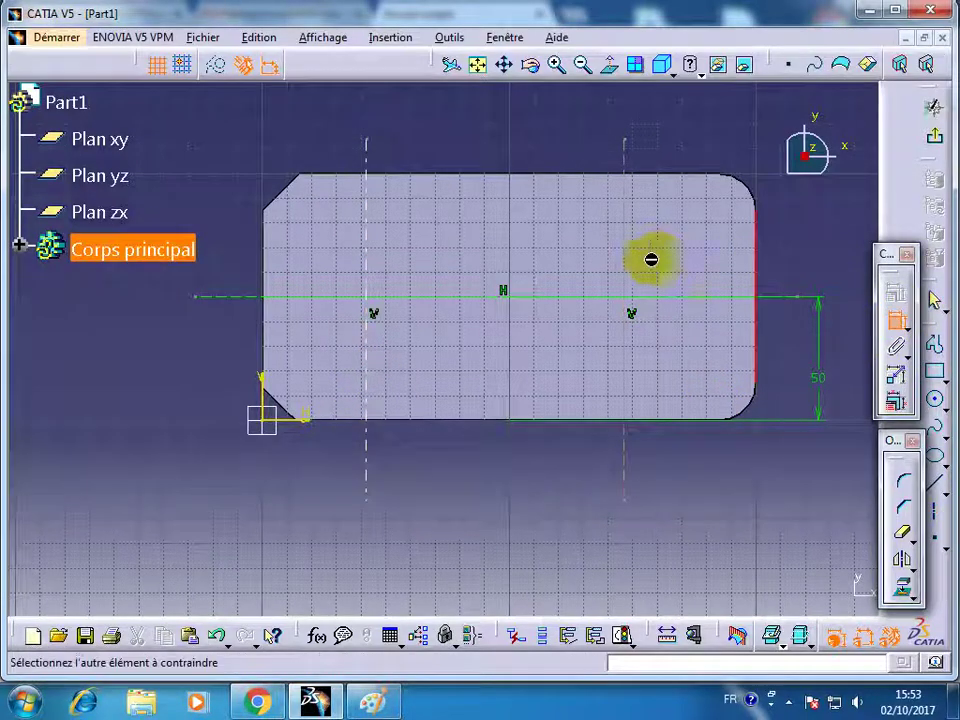
{"action": "left_click", "coordinate": [630, 271]}
{"action": "double_click", "coordinate": [724, 138]}
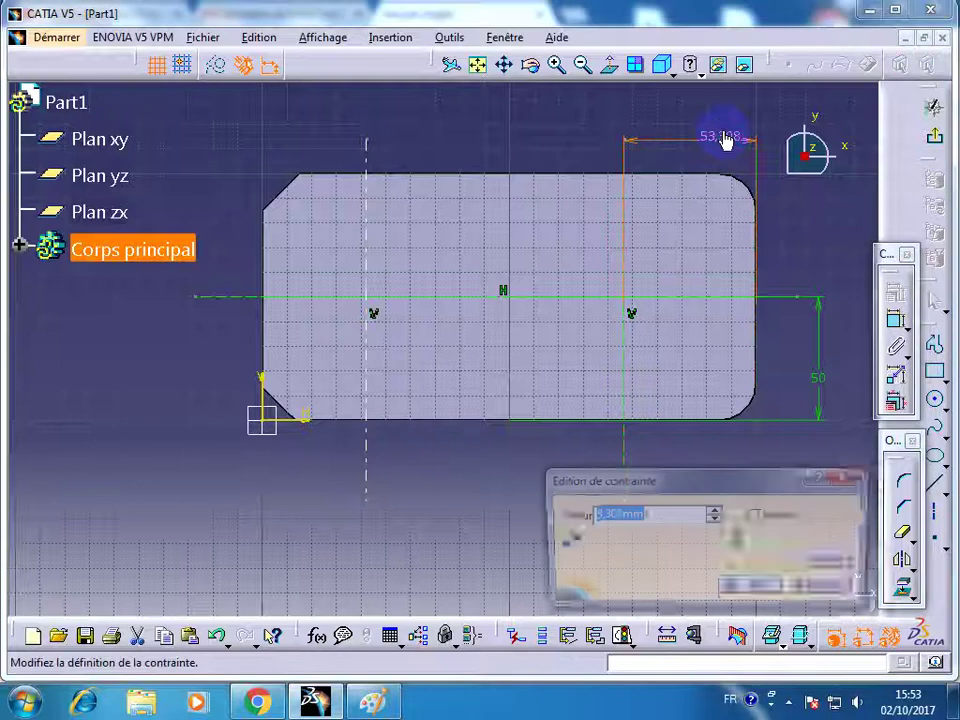
{"action": "type", "text": "0"}
{"action": "key", "text": "Return"}
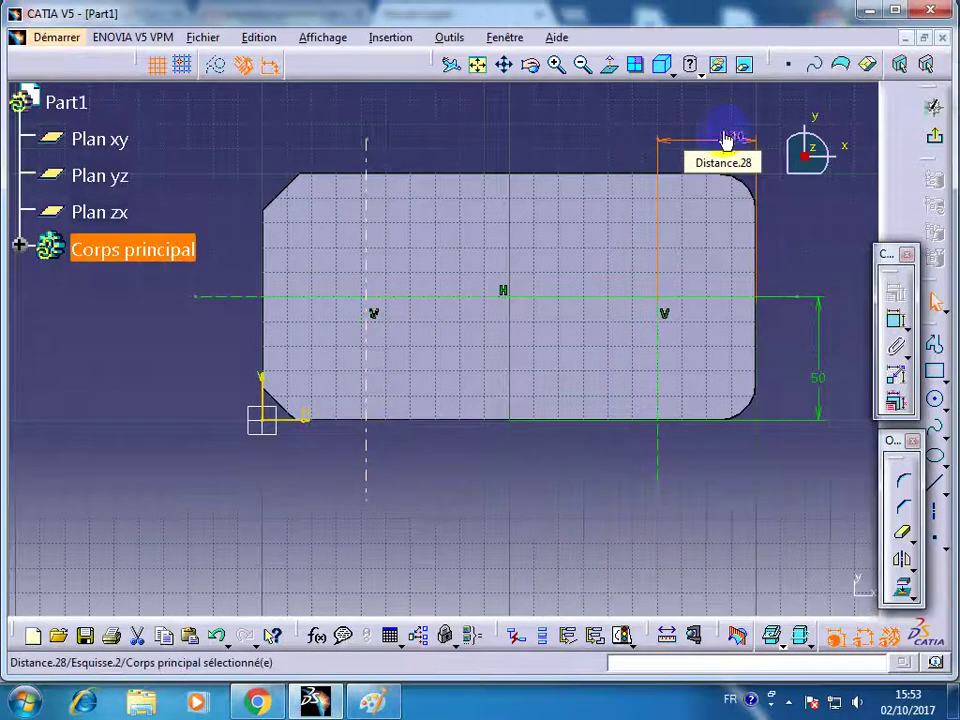
{"action": "left_click", "coordinate": [790, 215]}
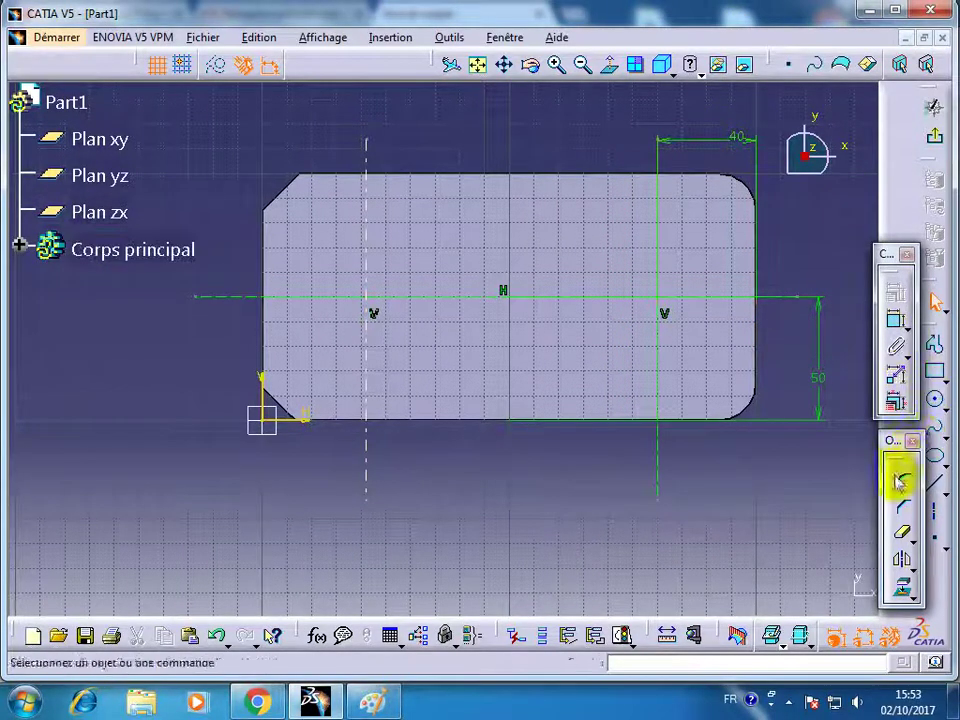
Dimension the left vertical axis 40 mm from the plate's left edge
{"action": "left_click", "coordinate": [895, 320]}
{"action": "left_click", "coordinate": [265, 278]}
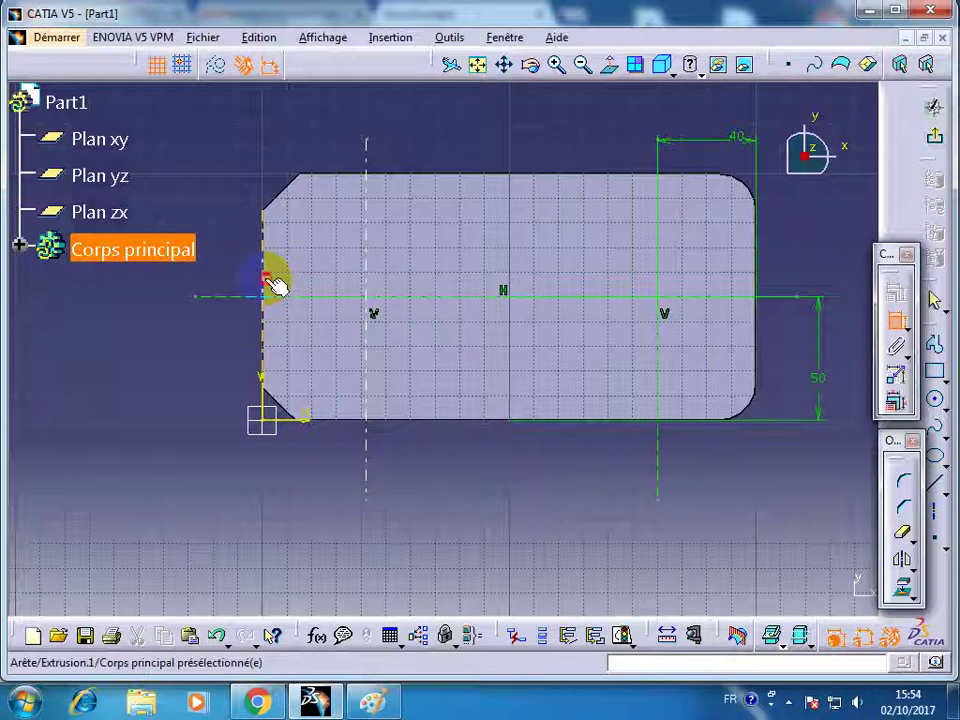
{"action": "left_click", "coordinate": [370, 262]}
{"action": "left_click", "coordinate": [452, 474]}
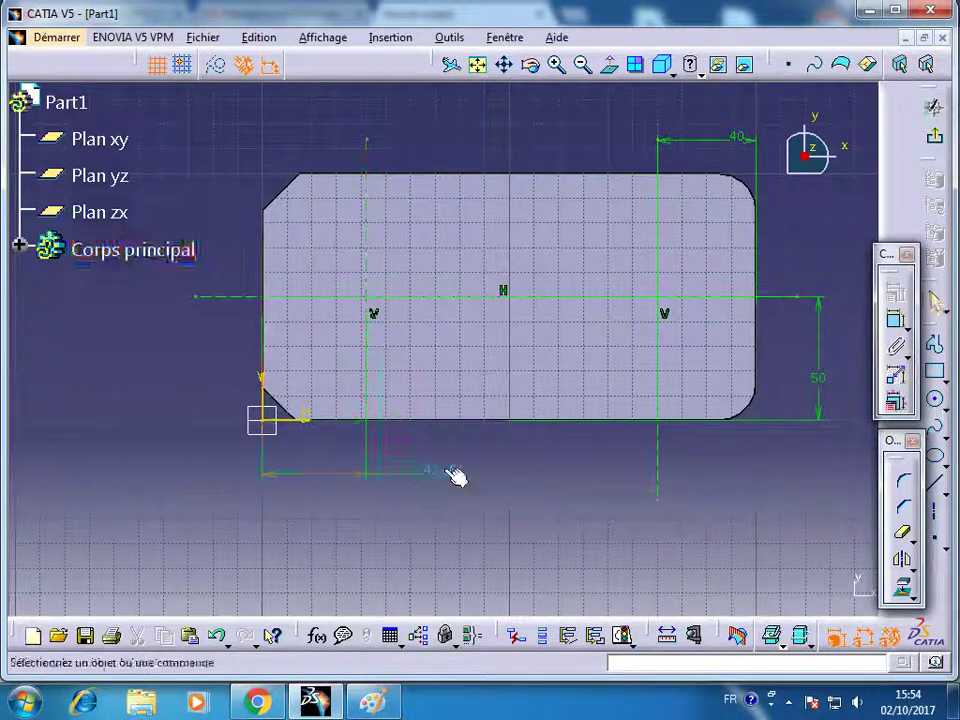
{"action": "double_click", "coordinate": [444, 470]}
{"action": "type", "text": "40"}
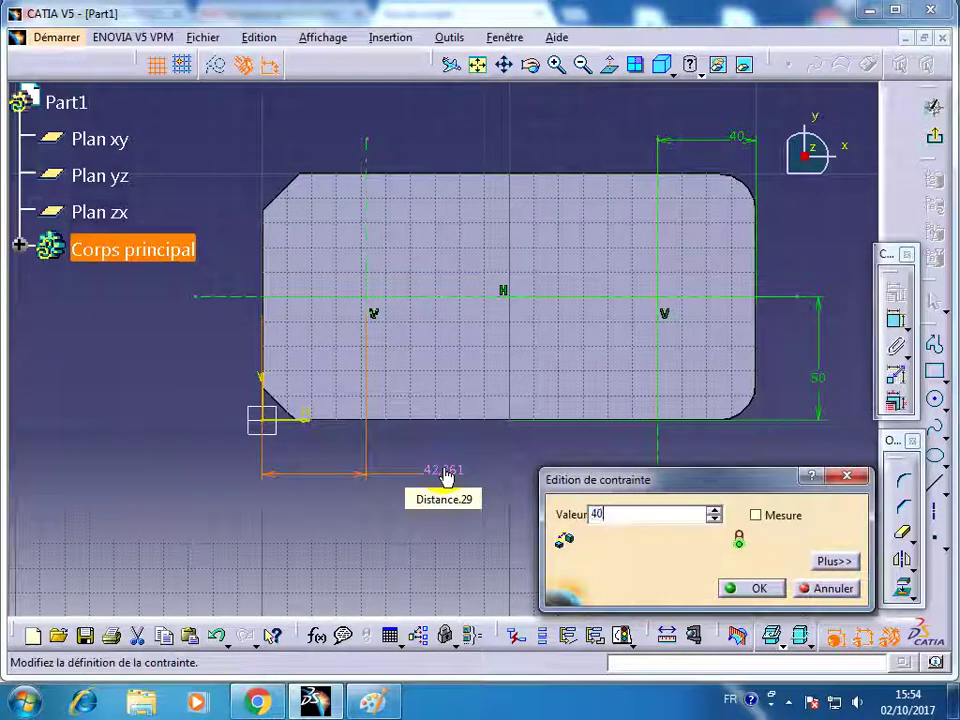
{"action": "key", "text": "Return"}
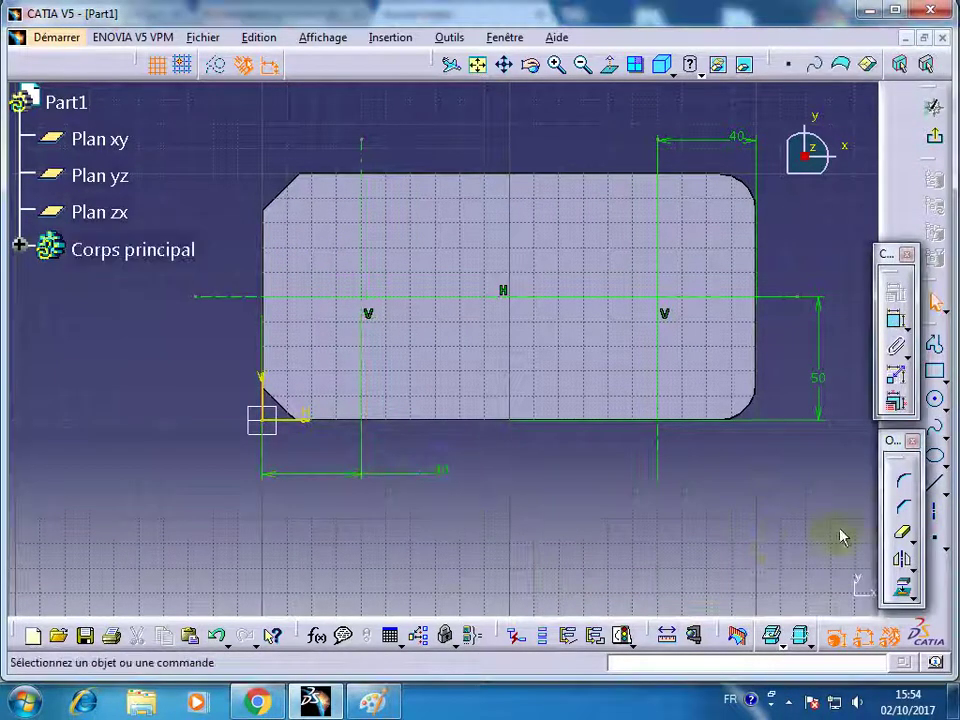
Draw a circle near the right vertical axis on the plate
{"action": "left_click", "coordinate": [937, 401]}
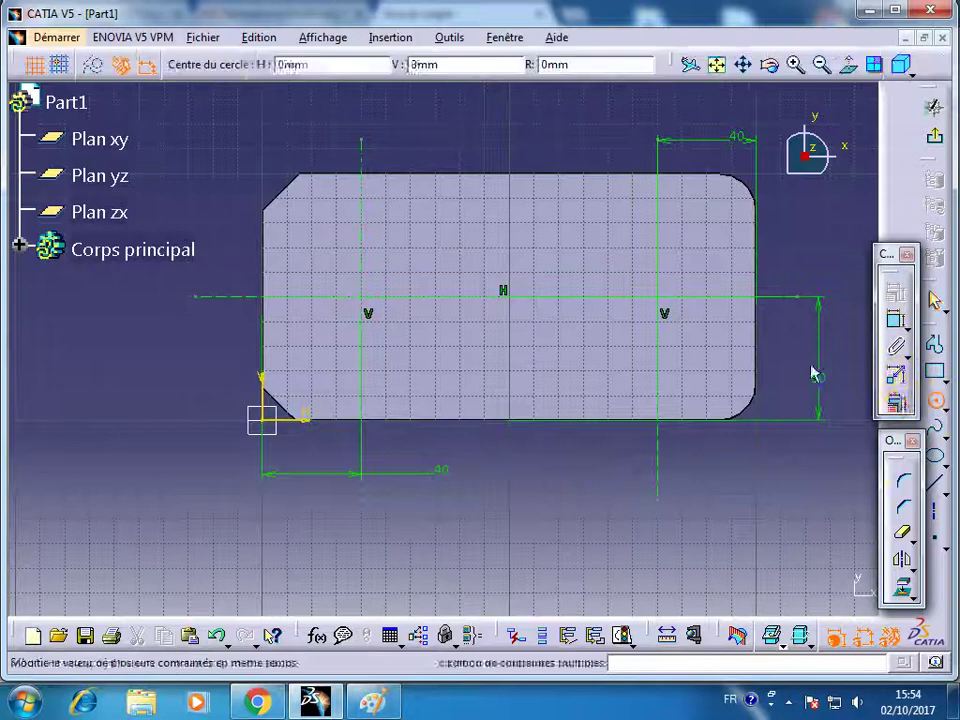
{"action": "left_click", "coordinate": [565, 206]}
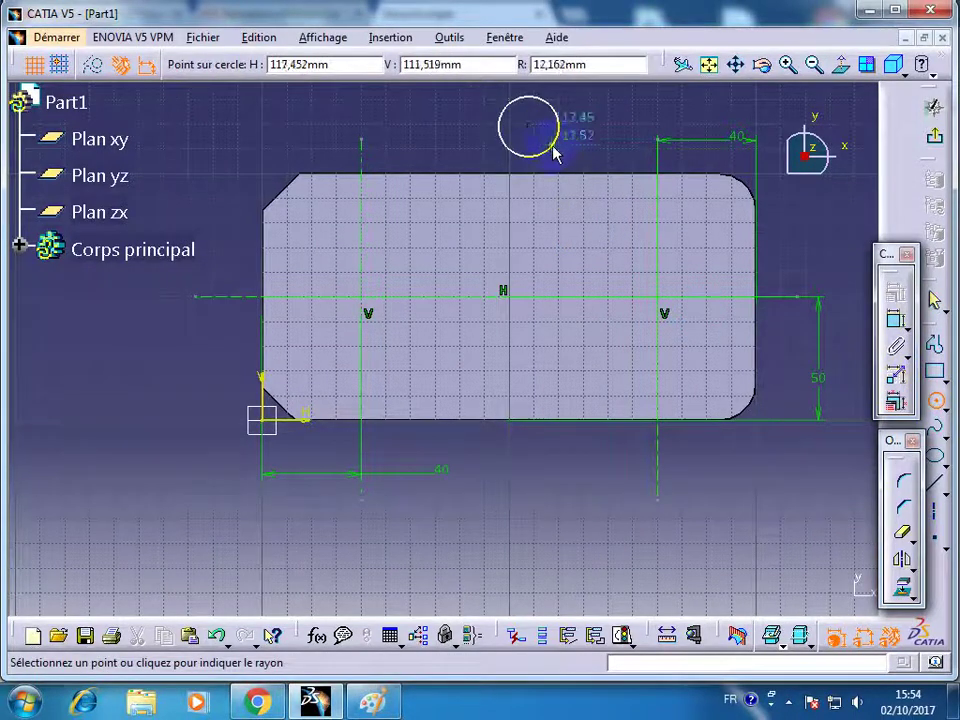
{"action": "left_click", "coordinate": [555, 152]}
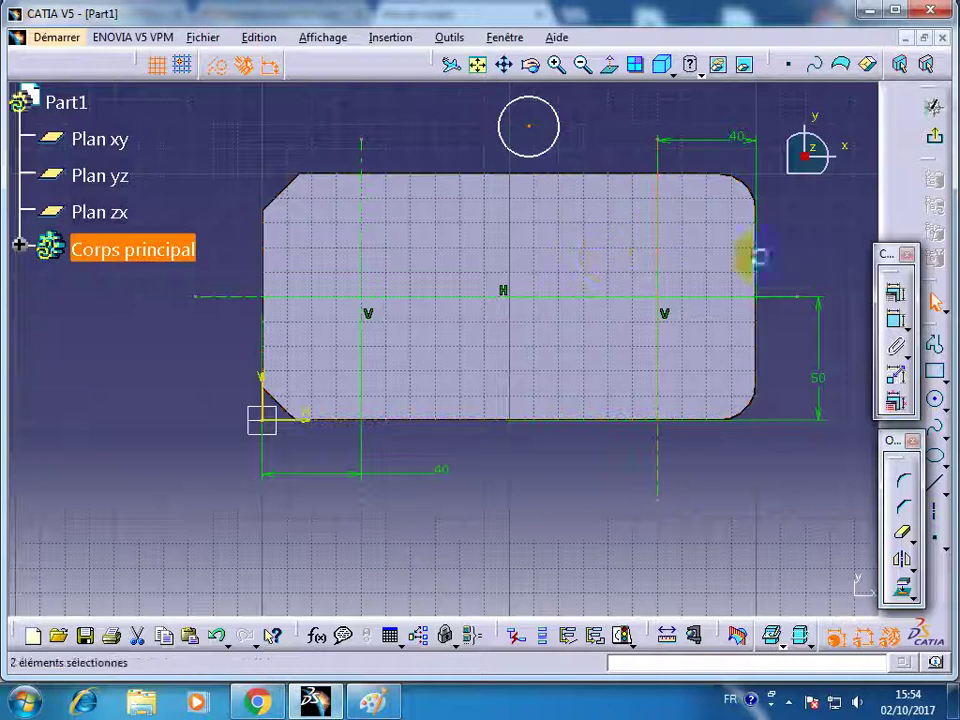
Make the circle's centre coincident with the right vertical axis and the horizontal axis
{"action": "left_click", "coordinate": [895, 292]}
{"action": "left_click", "coordinate": [800, 407]}
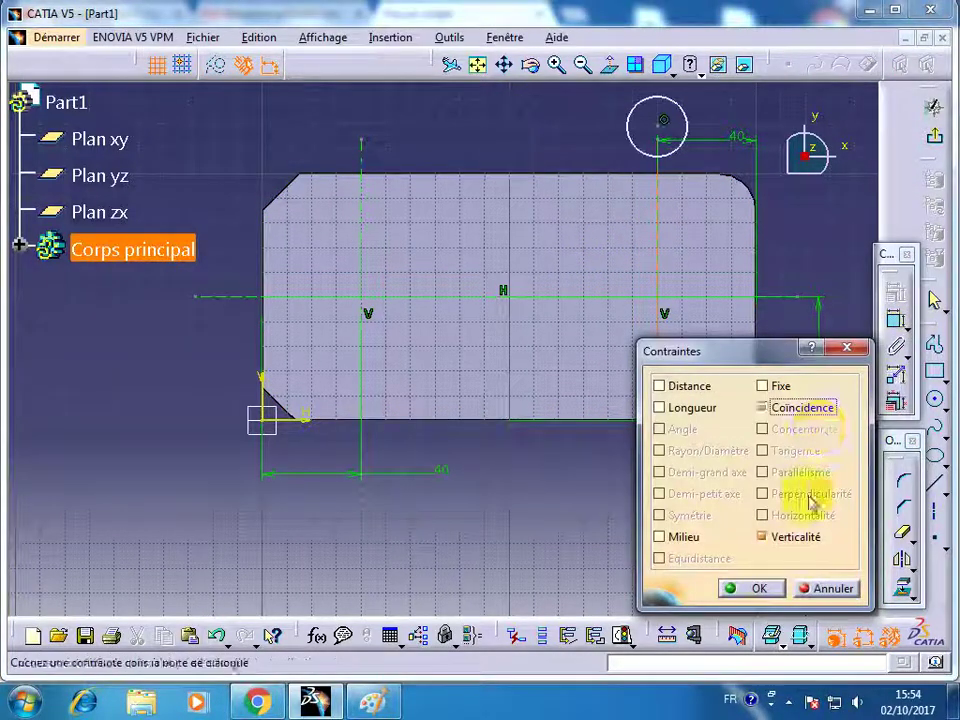
{"action": "left_click", "coordinate": [759, 588]}
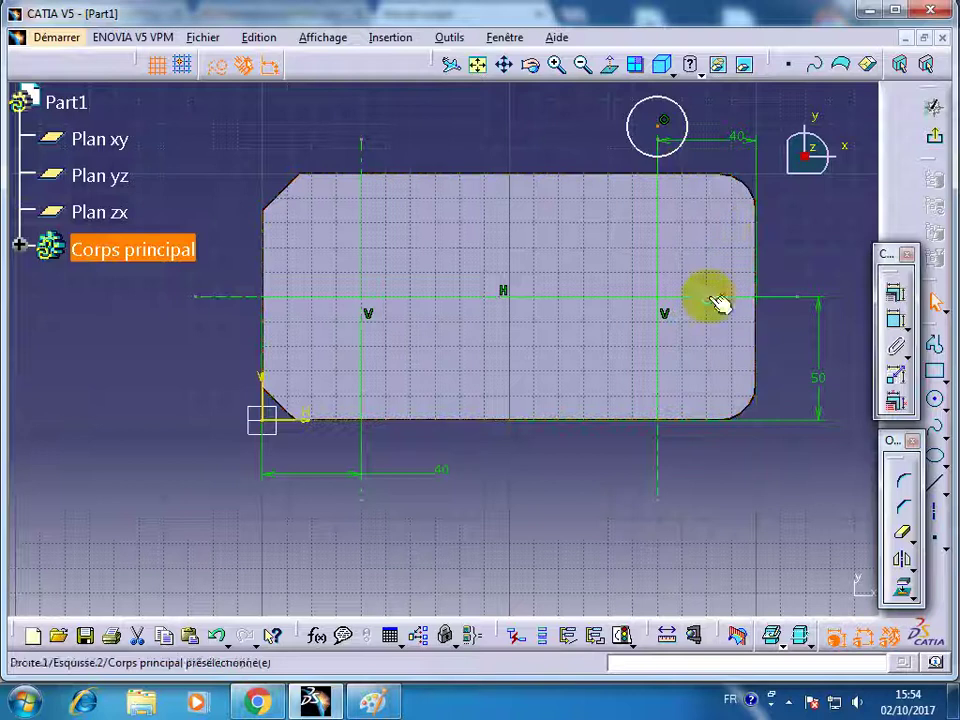
{"action": "left_click", "coordinate": [720, 296], "text": "ctrl"}
{"action": "left_click", "coordinate": [895, 292]}
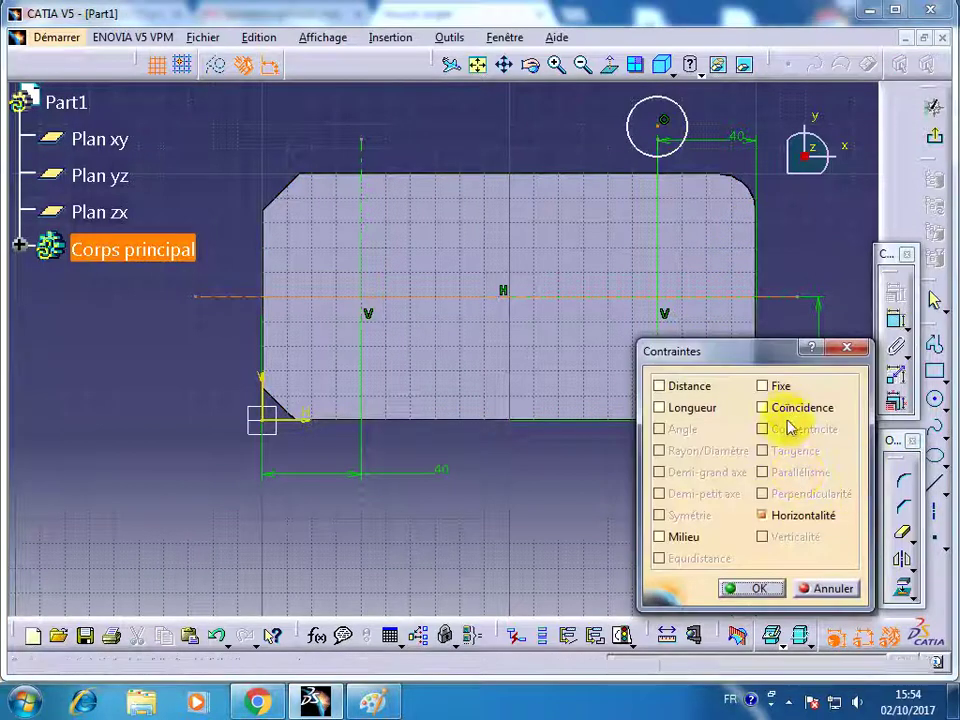
{"action": "left_click", "coordinate": [787, 410]}
{"action": "left_click", "coordinate": [762, 588]}
{"action": "left_click", "coordinate": [895, 320]}
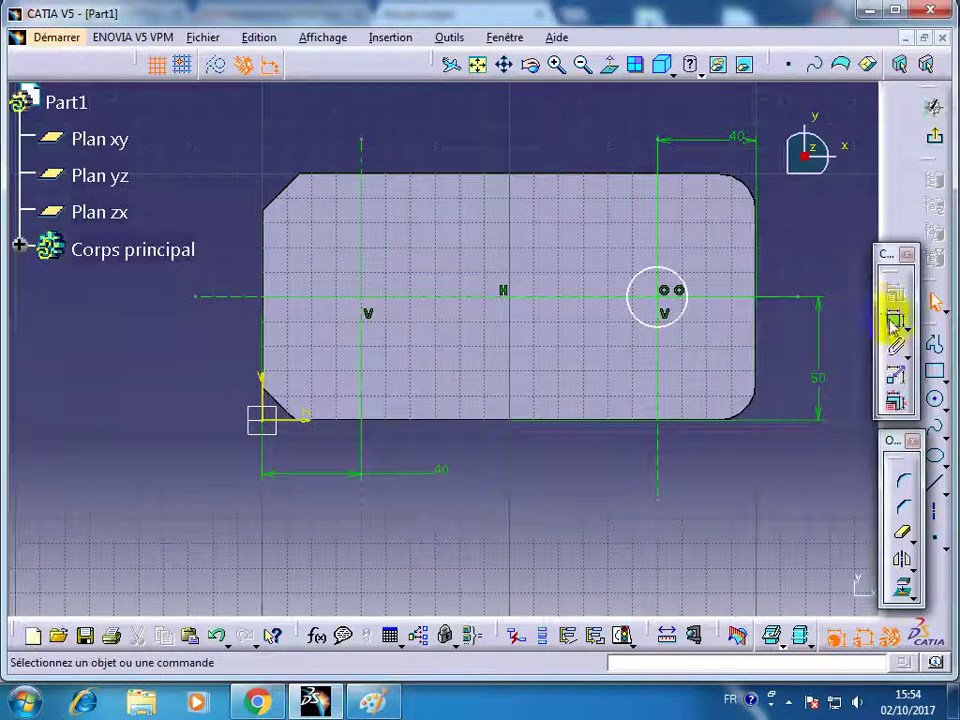
Dimension the right circle's diameter, first at 10 mm, then change it to 20 mm
{"action": "left_click", "coordinate": [694, 322]}
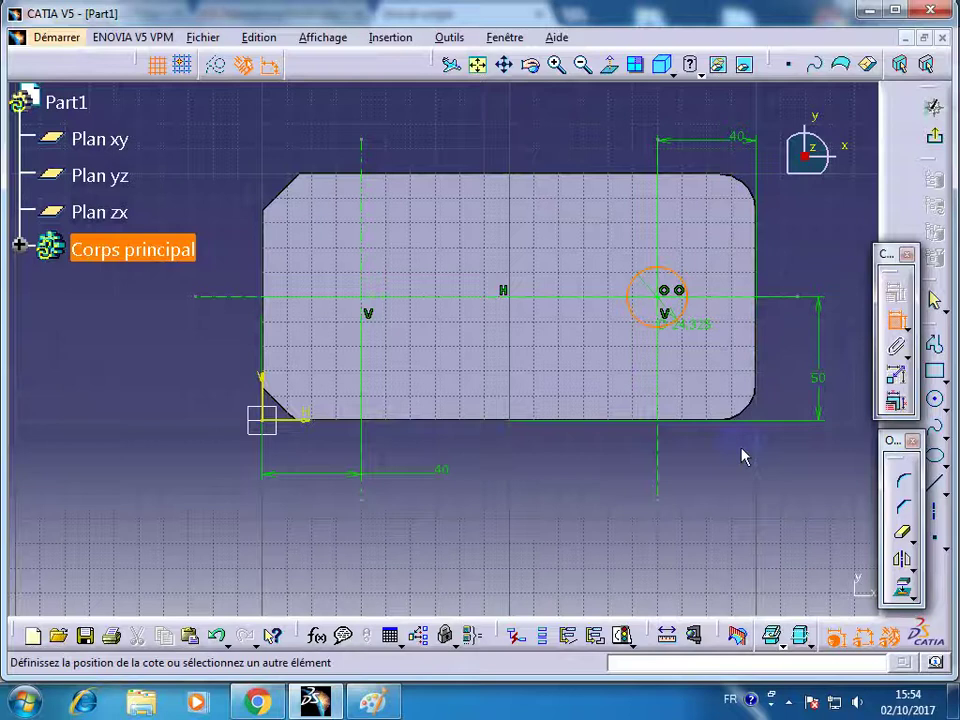
{"action": "double_click", "coordinate": [765, 508]}
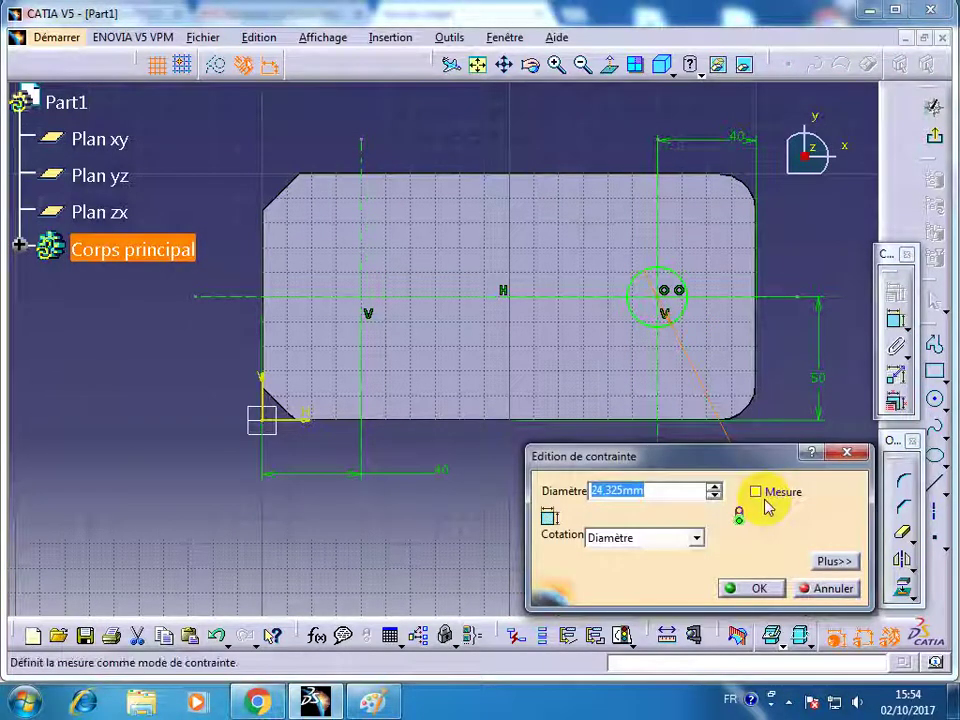
{"action": "key", "text": "Return"}
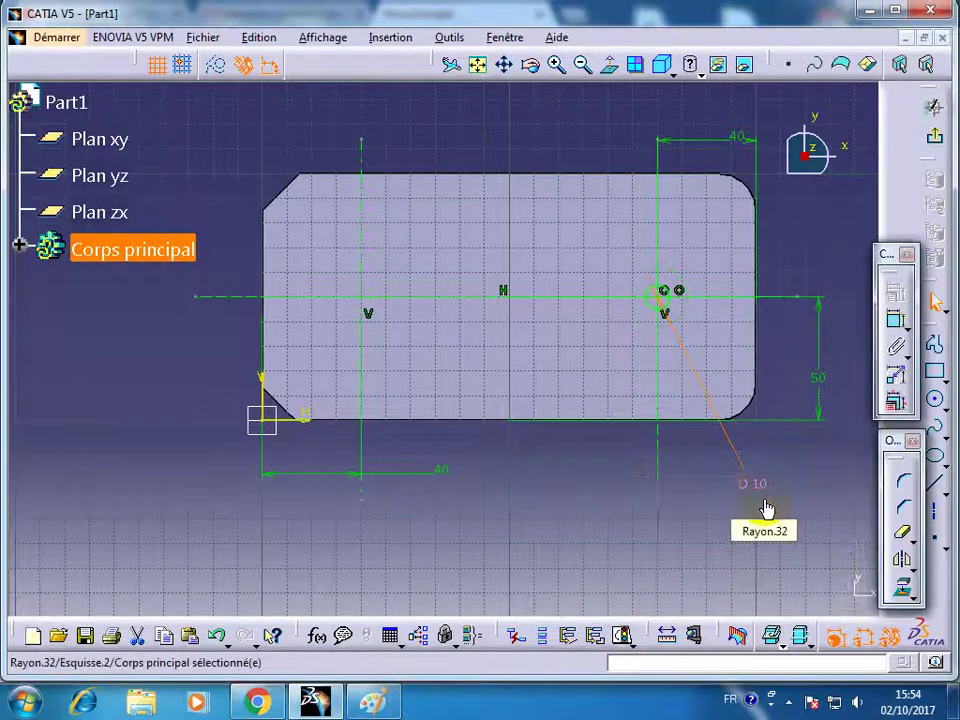
{"action": "double_click", "coordinate": [760, 488]}
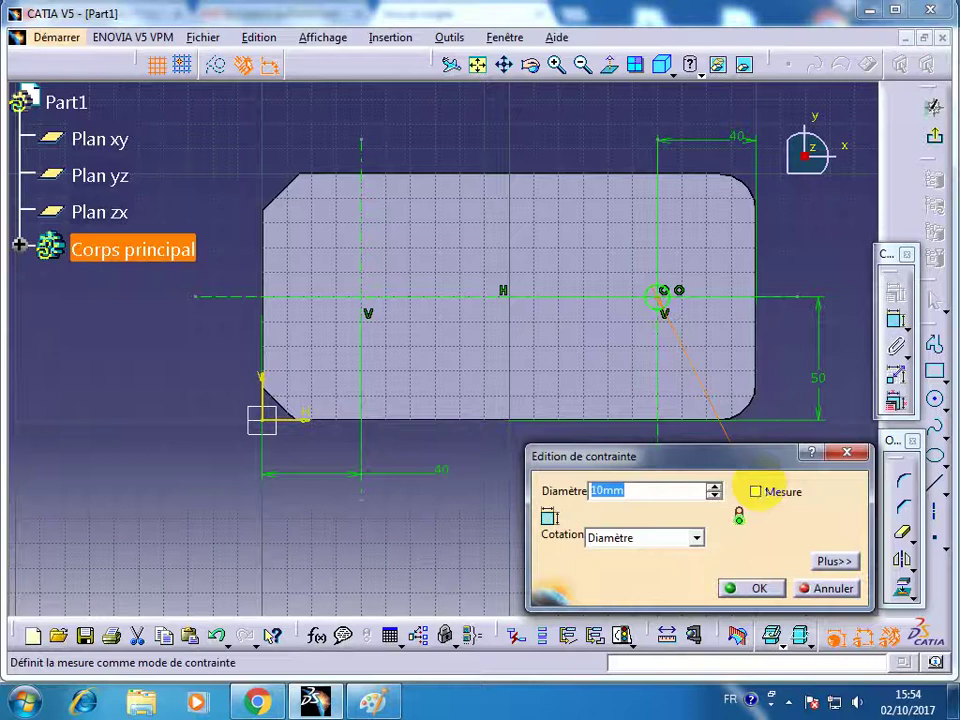
{"action": "type", "text": "20"}
{"action": "key", "text": "Return"}
{"action": "left_click", "coordinate": [766, 547]}
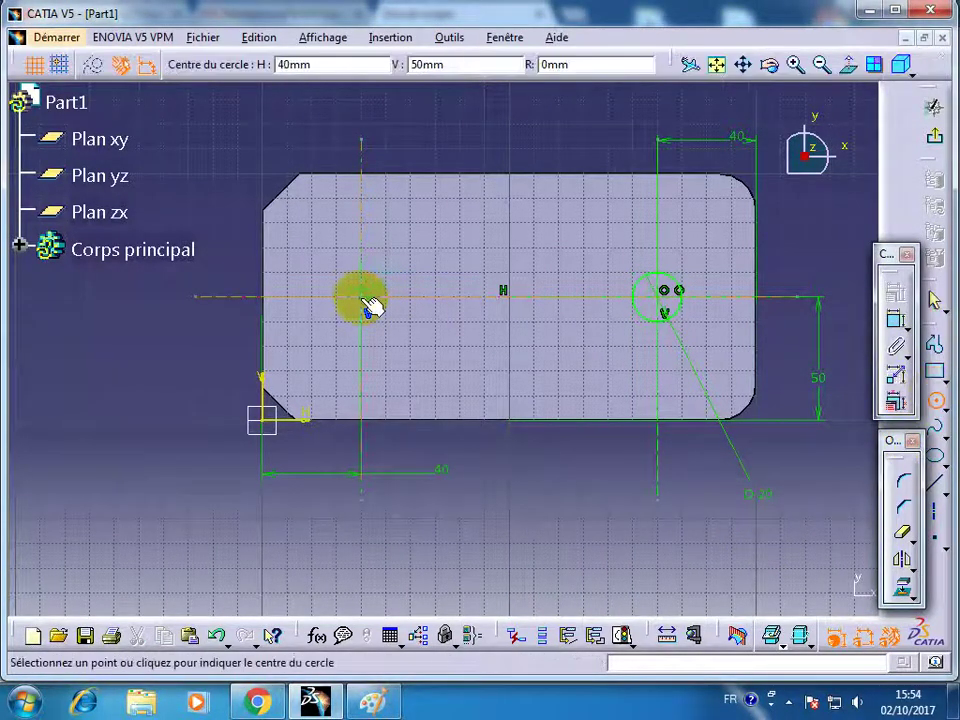
Add a 20 mm circle at the left axis intersection and exit the sketch to 3D
{"action": "left_click", "coordinate": [366, 300]}
{"action": "left_click", "coordinate": [389, 266]}
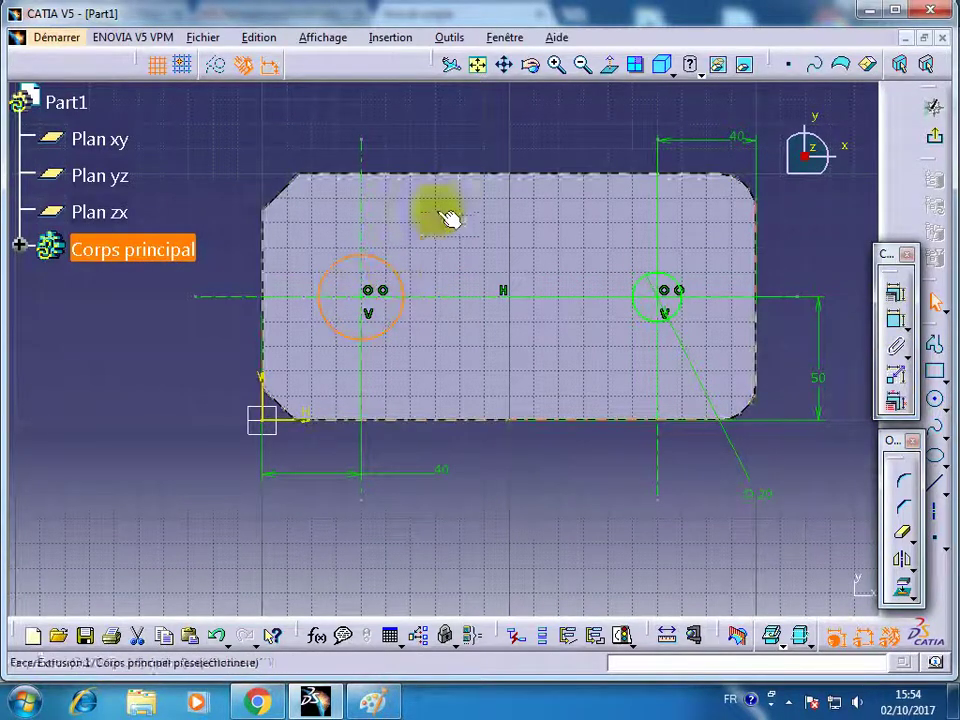
{"action": "left_click", "coordinate": [896, 318]}
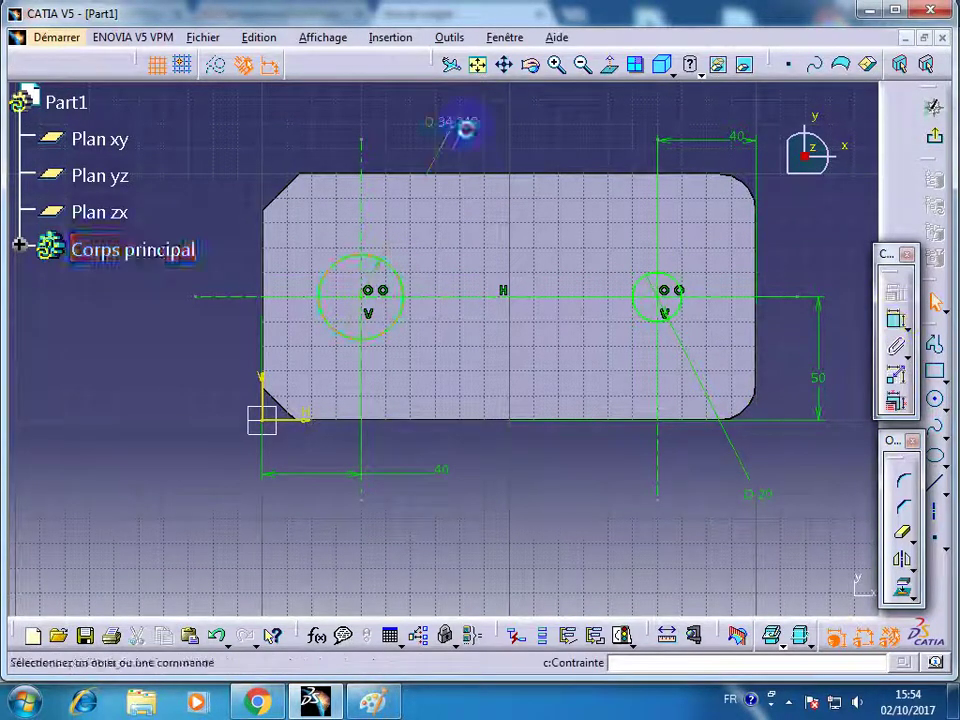
{"action": "double_click", "coordinate": [468, 128]}
{"action": "type", "text": "2"}
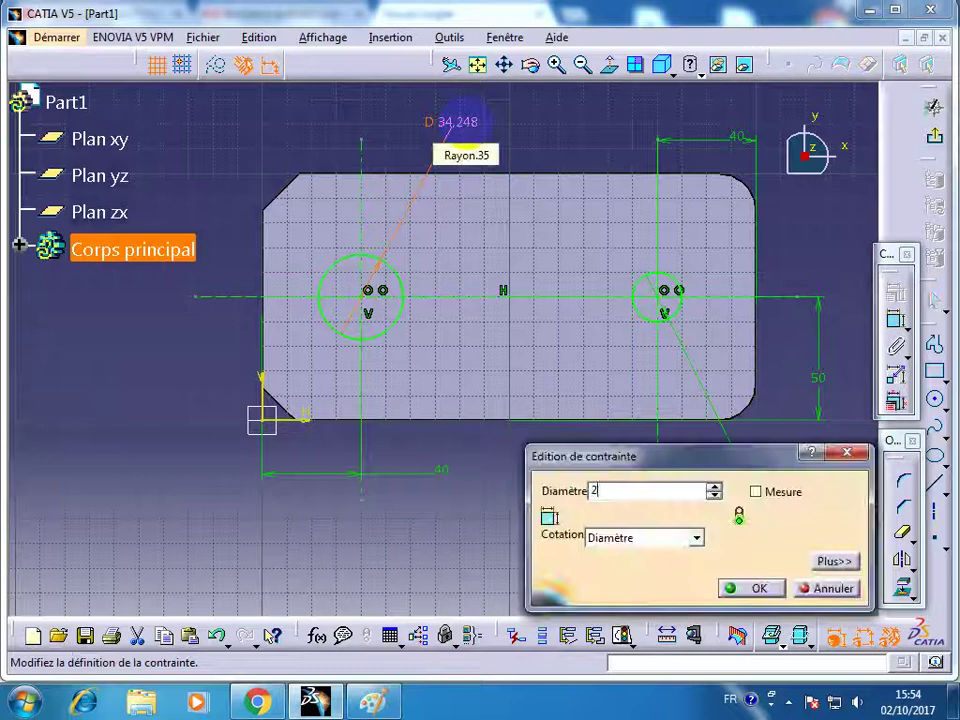
{"action": "type", "text": "0"}
{"action": "key", "text": "Return"}
{"action": "left_click", "coordinate": [514, 353]}
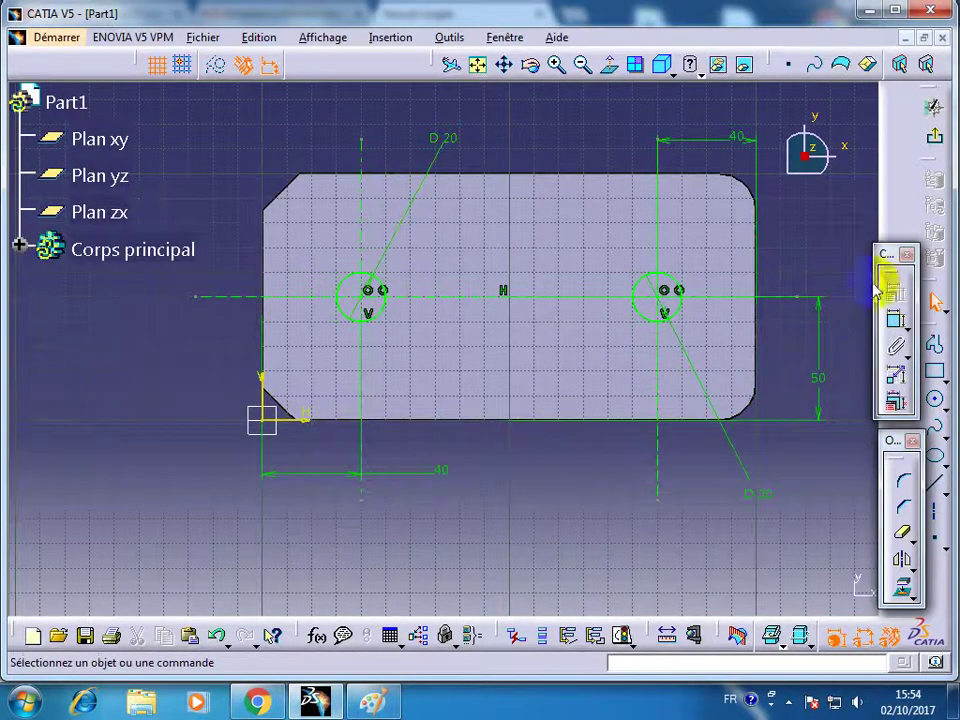
{"action": "left_click", "coordinate": [935, 136]}
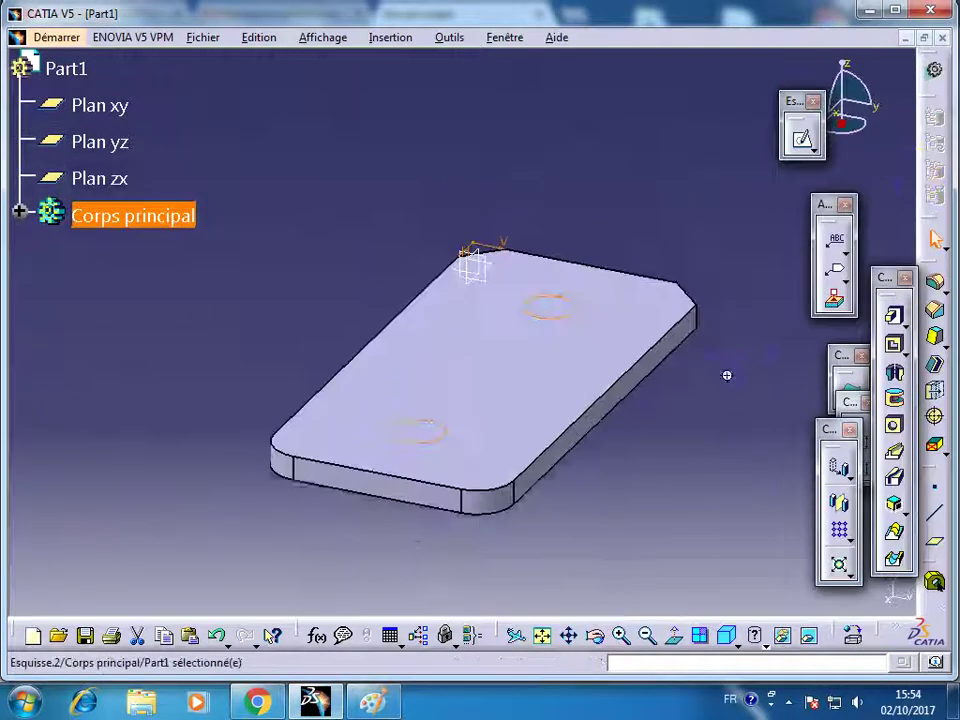
{"action": "middle_click_drag", "start_coordinate": [727, 375], "coordinate": [727, 339]}
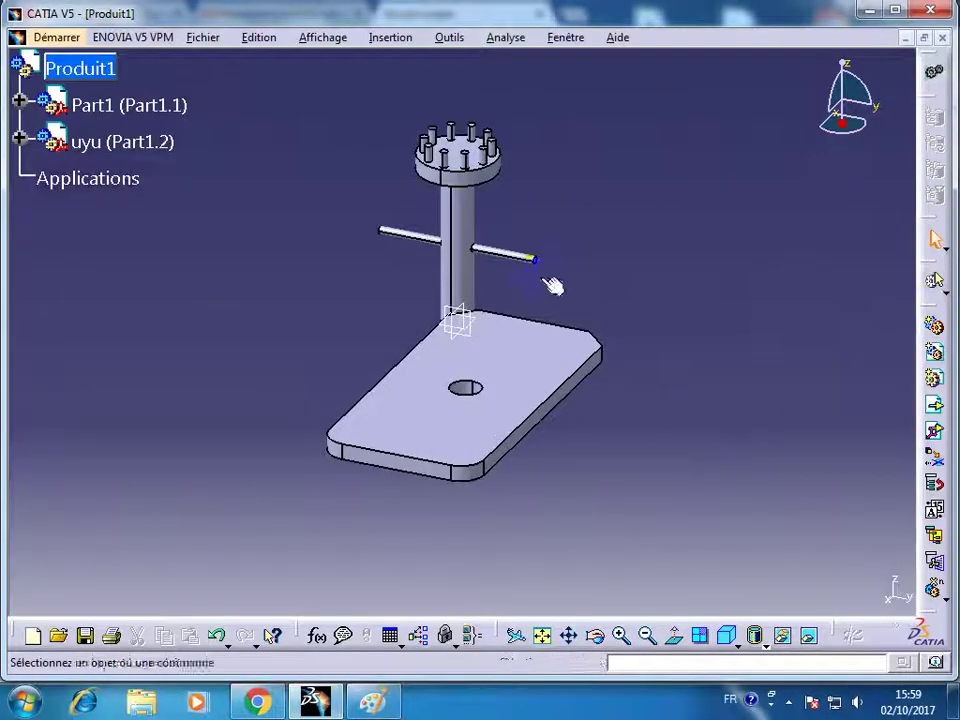
Add a coincidence constraint between the shaft's axis and the plate hole, then update the assembly
{"action": "left_click_drag", "start_coordinate": [930, 270], "coordinate": [770, 233]}
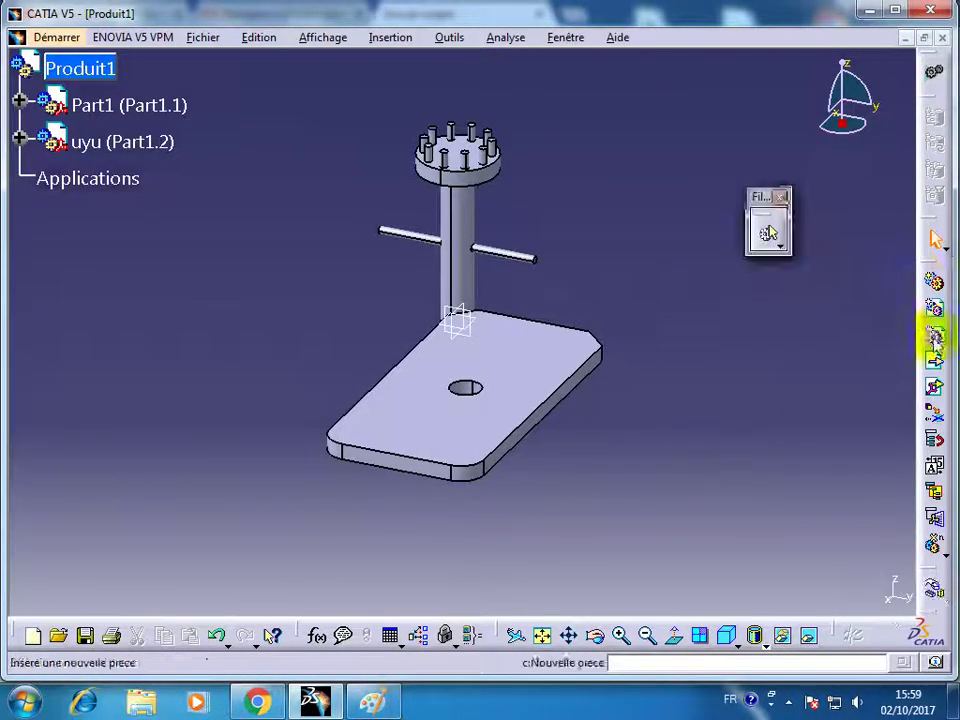
{"action": "left_click_drag", "start_coordinate": [930, 268], "coordinate": [852, 225]}
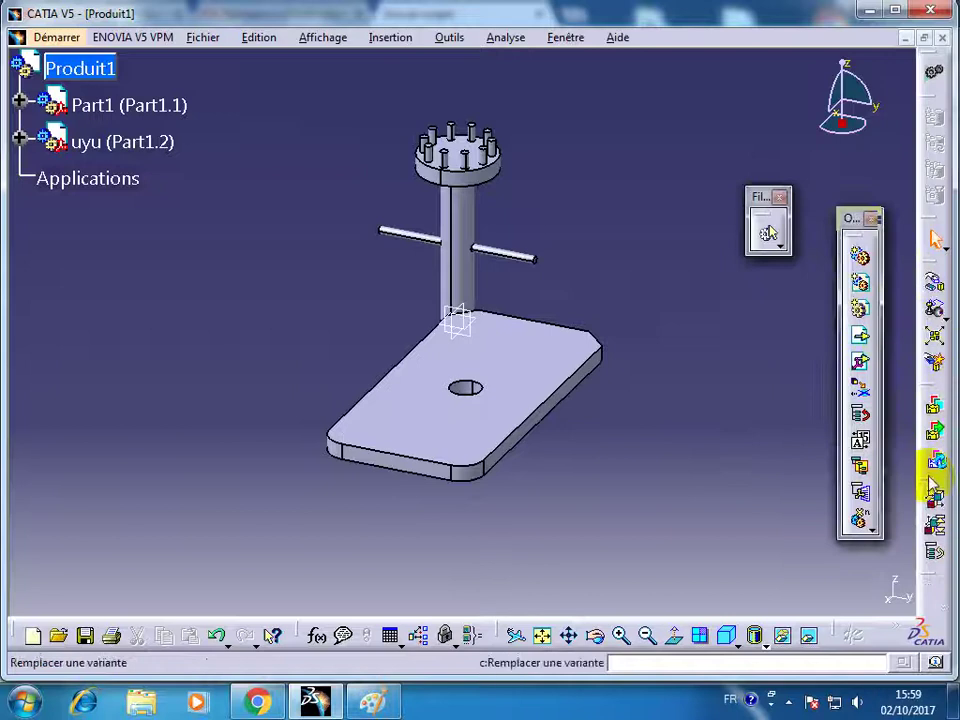
{"action": "left_click_drag", "start_coordinate": [932, 484], "coordinate": [793, 422]}
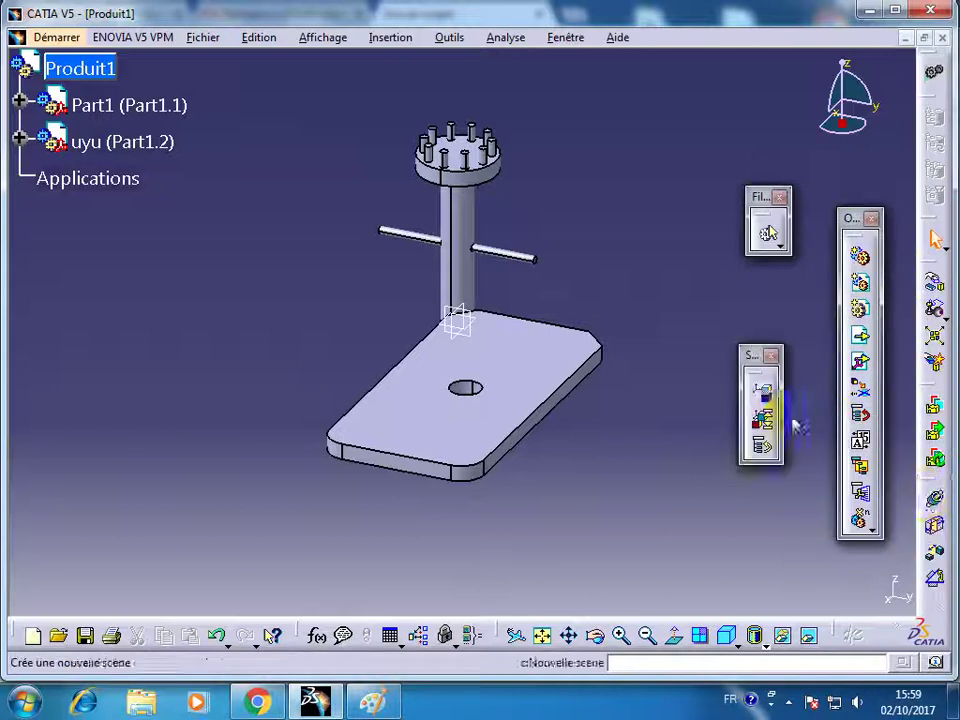
{"action": "left_click", "coordinate": [935, 501]}
{"action": "left_click", "coordinate": [466, 262]}
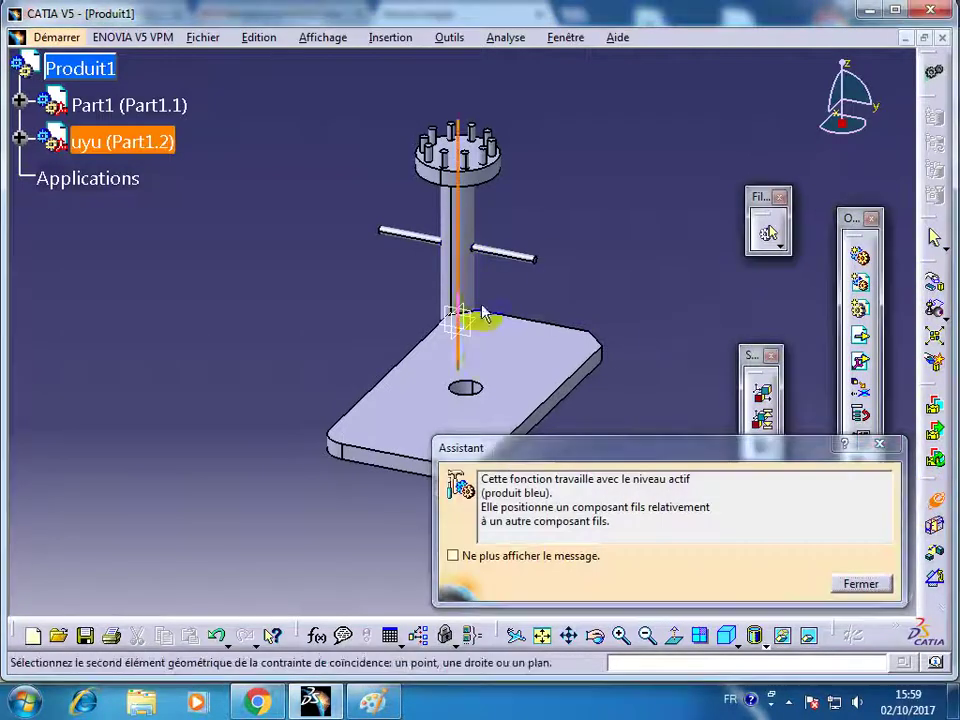
{"action": "left_click", "coordinate": [466, 388]}
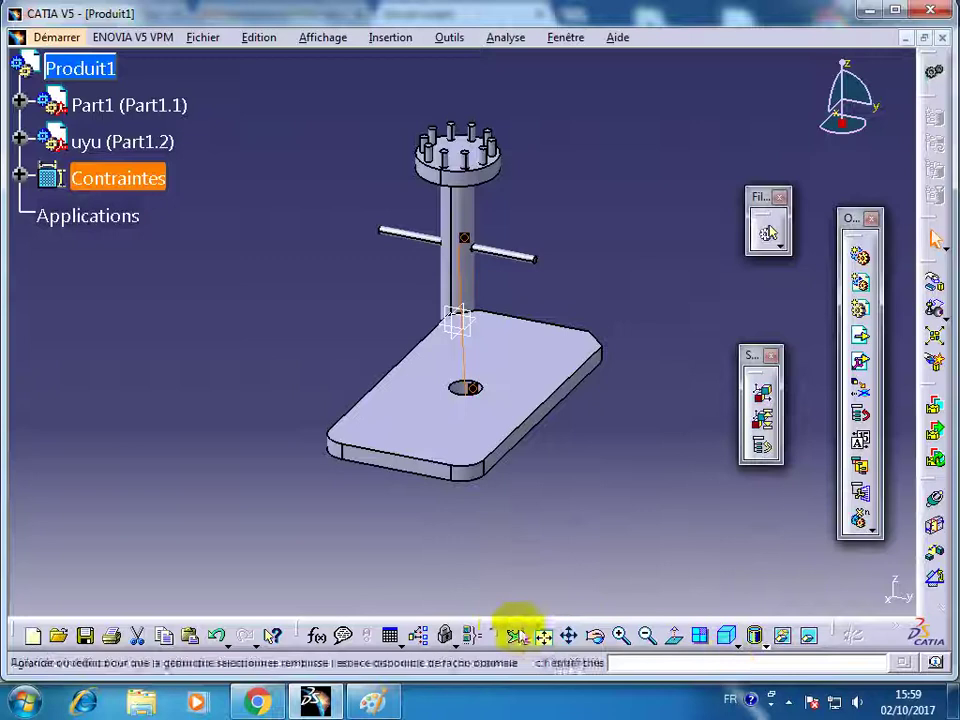
{"action": "left_click_drag", "start_coordinate": [495, 634], "coordinate": [481, 601]}
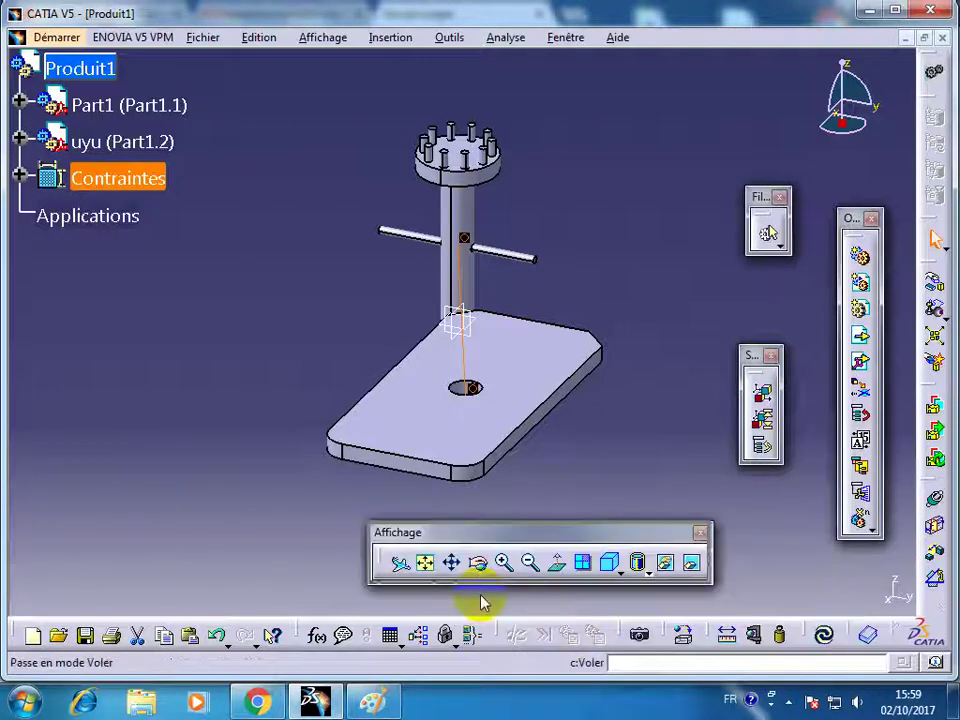
{"action": "left_click", "coordinate": [823, 634]}
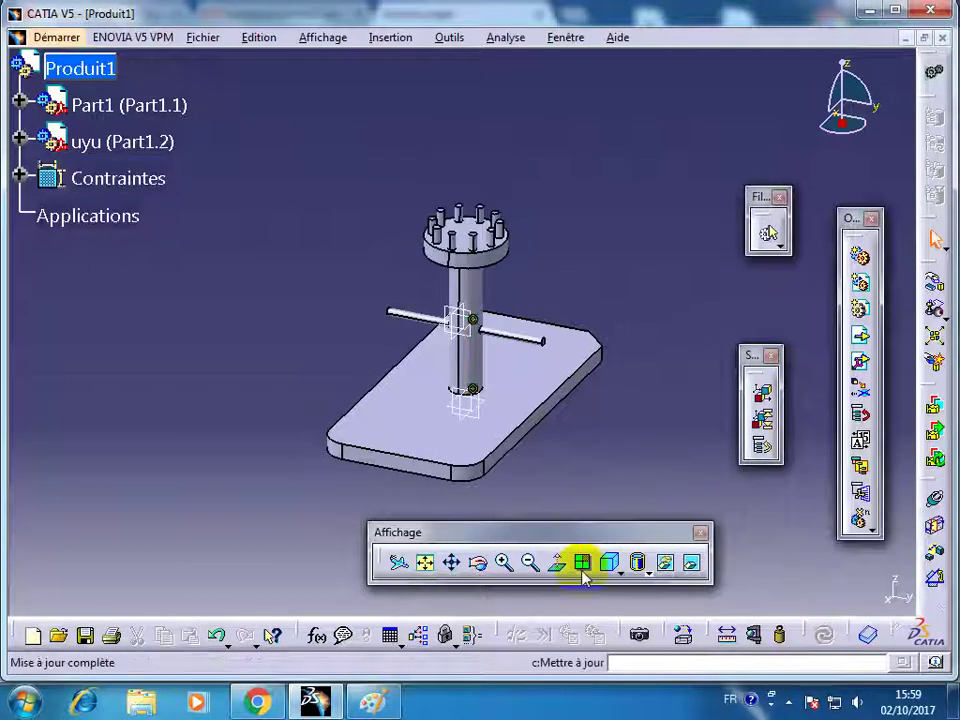
Lift the shaft part uyu above the base plate and select the plate's top face
{"action": "left_click", "coordinate": [478, 562]}
{"action": "left_click_drag", "start_coordinate": [460, 332], "coordinate": [460, 300]}
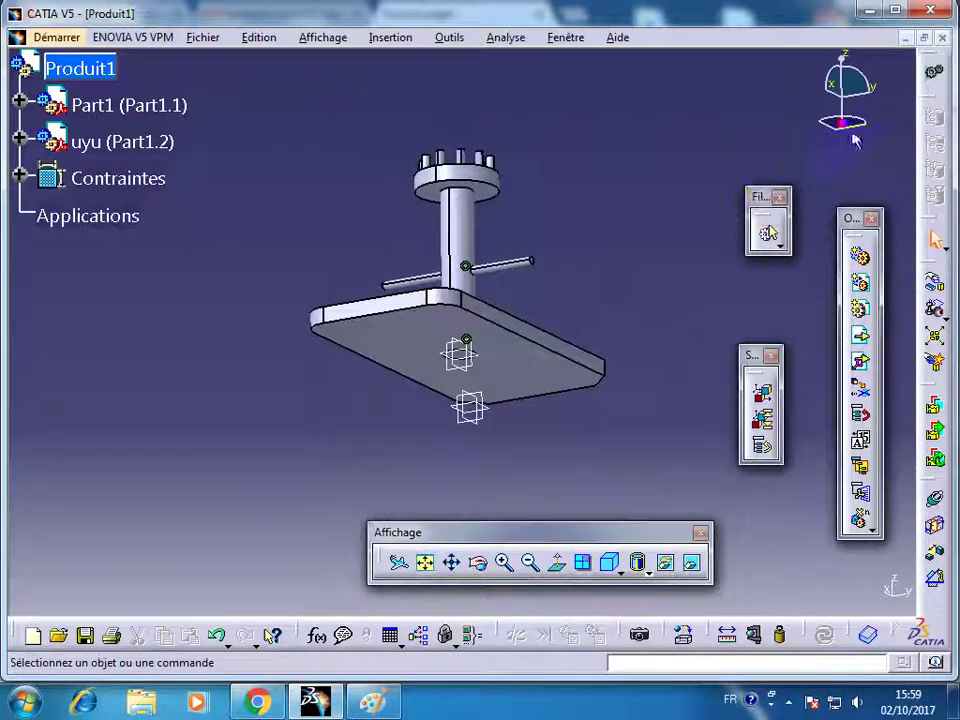
{"action": "left_click", "coordinate": [462, 244]}
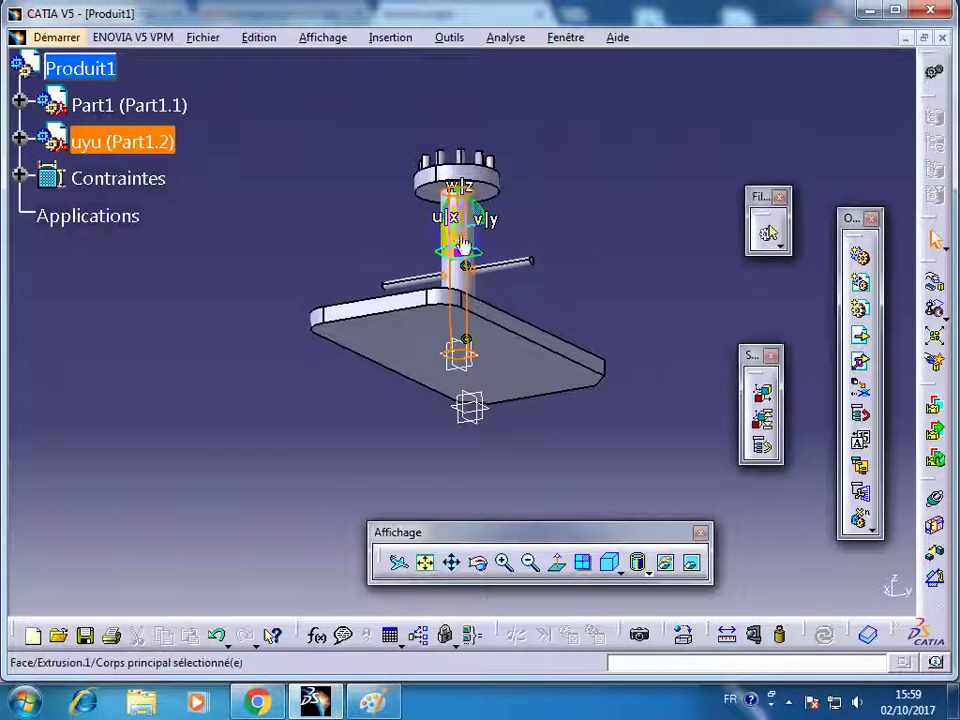
{"action": "left_click_drag", "start_coordinate": [457, 218], "coordinate": [452, 130]}
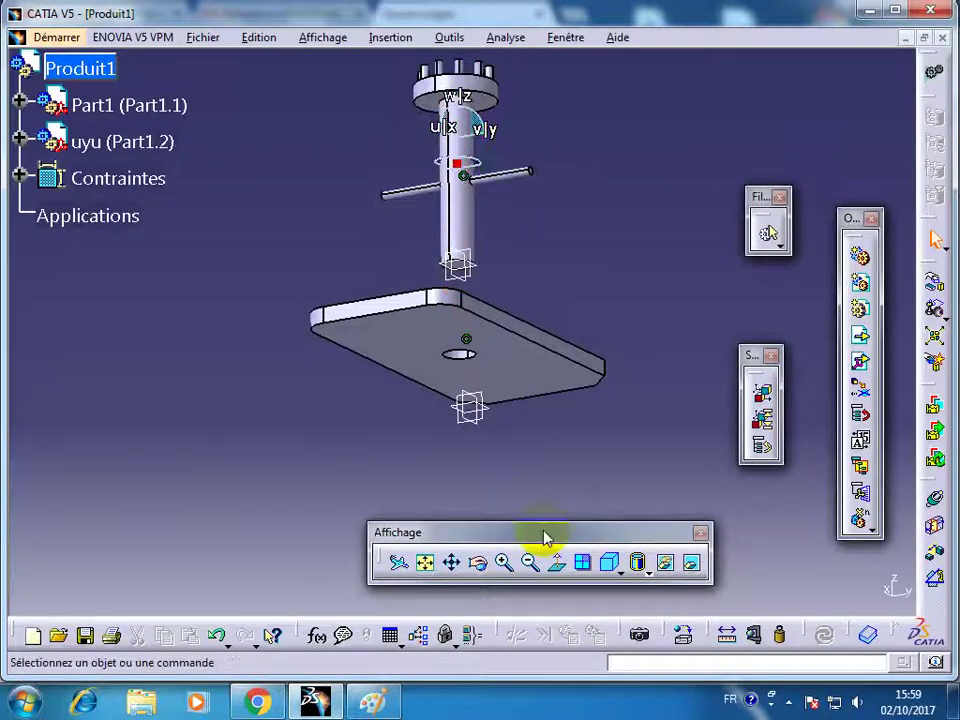
{"action": "left_click", "coordinate": [504, 563]}
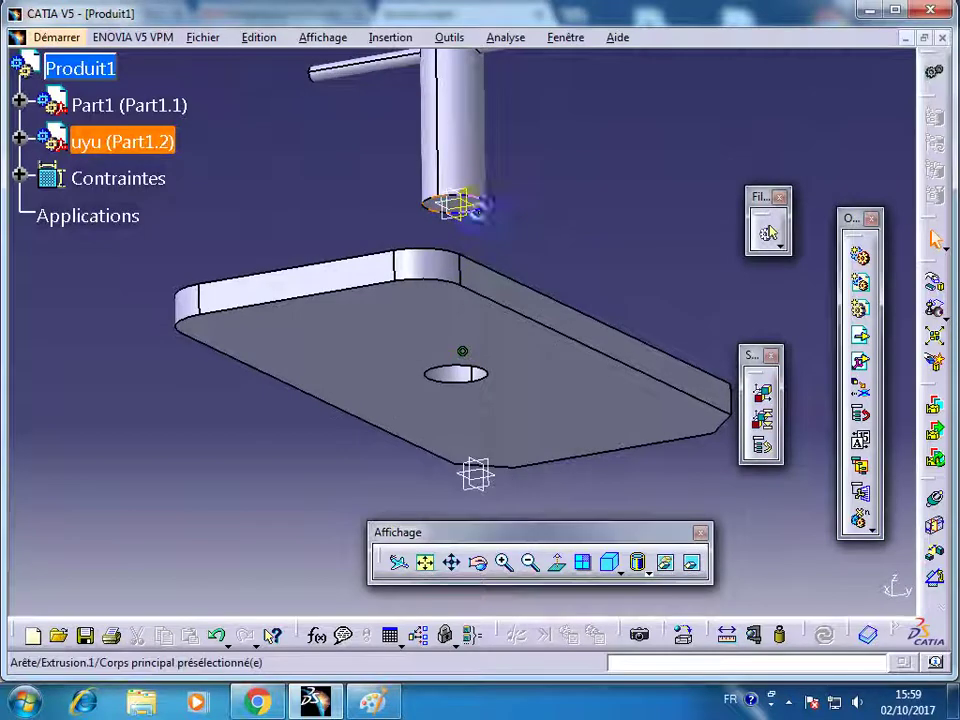
{"action": "left_click", "coordinate": [527, 397]}
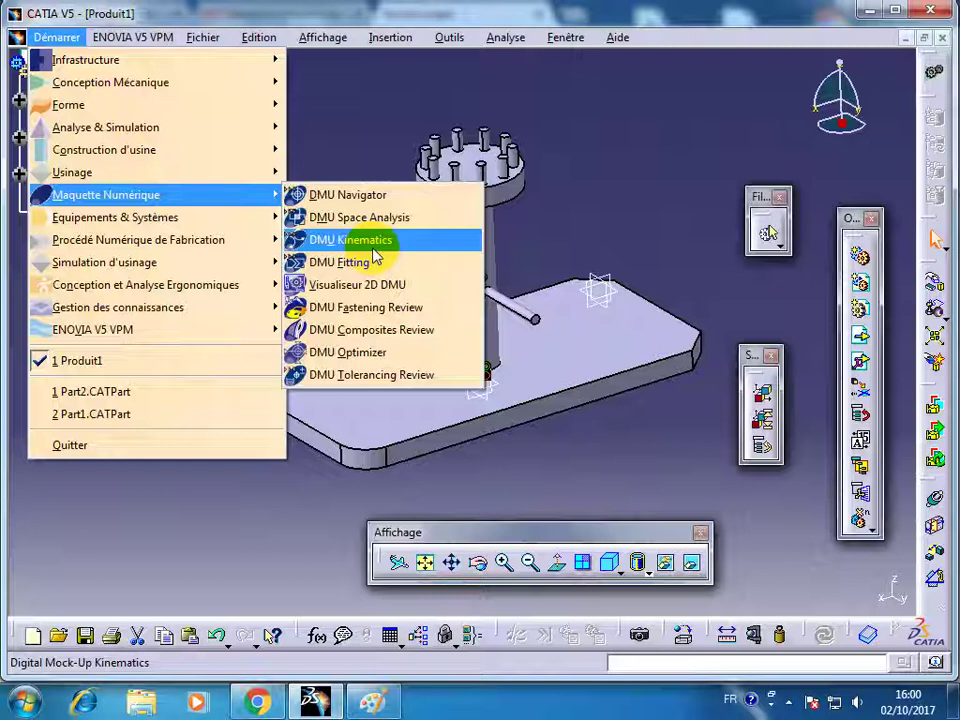
Switch to DMU Kinematics and float its filter and joint toolbars beside the shaft-and-plate assembly
{"action": "left_click", "coordinate": [368, 240]}
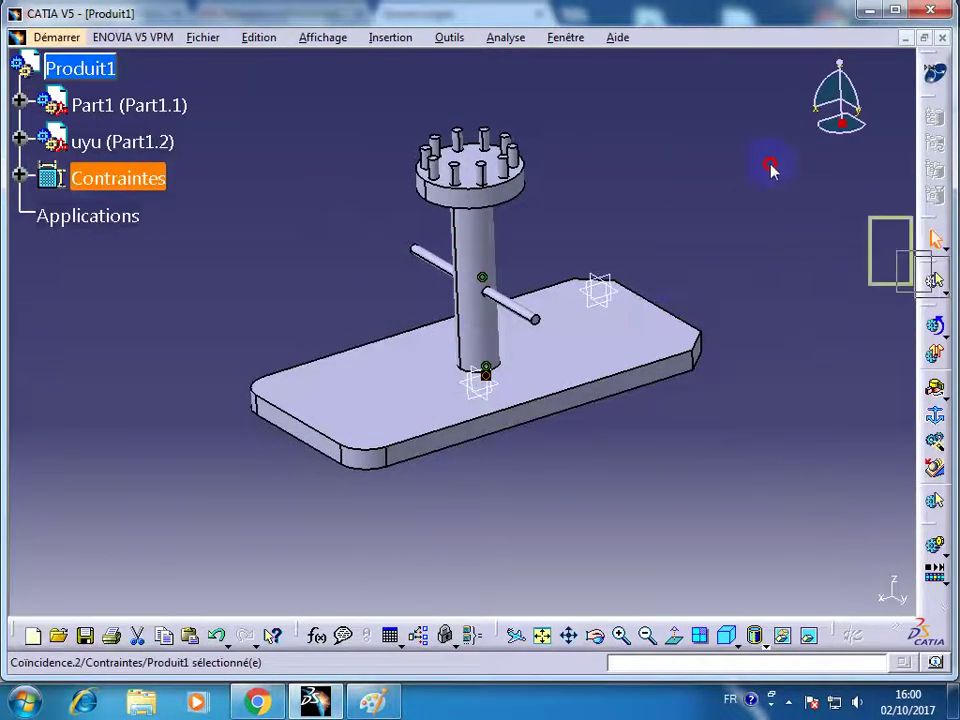
{"action": "left_click_drag", "start_coordinate": [770, 170], "coordinate": [772, 172]}
{"action": "left_click_drag", "start_coordinate": [934, 321], "coordinate": [866, 352]}
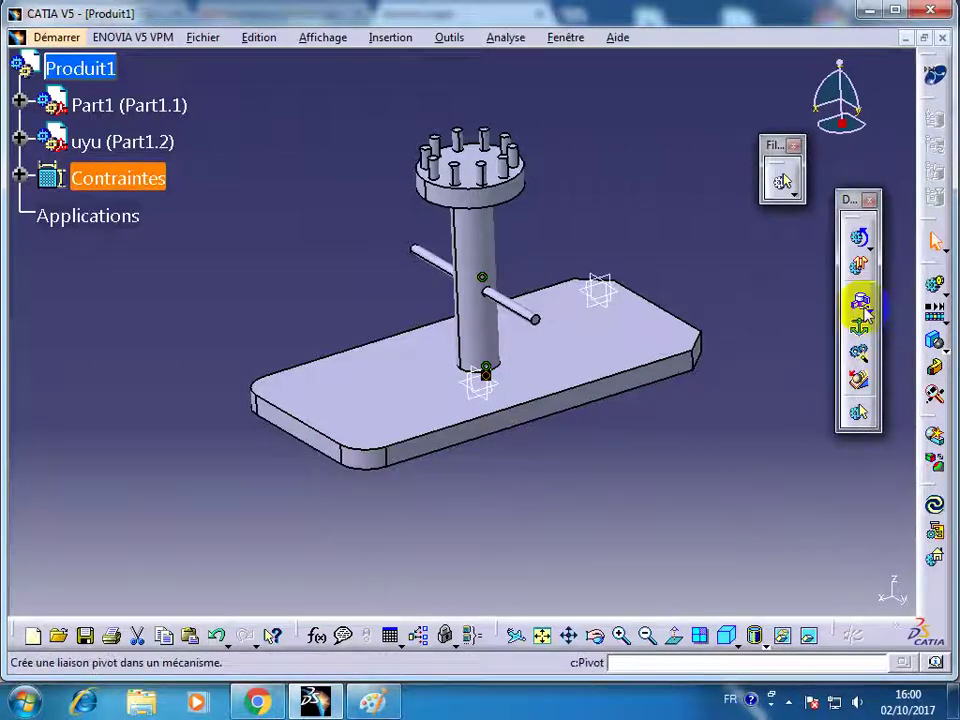
Start a revolute joint in new Mécanisme.1, selecting the shaft axis and hole axis as lines
{"action": "left_click", "coordinate": [860, 308]}
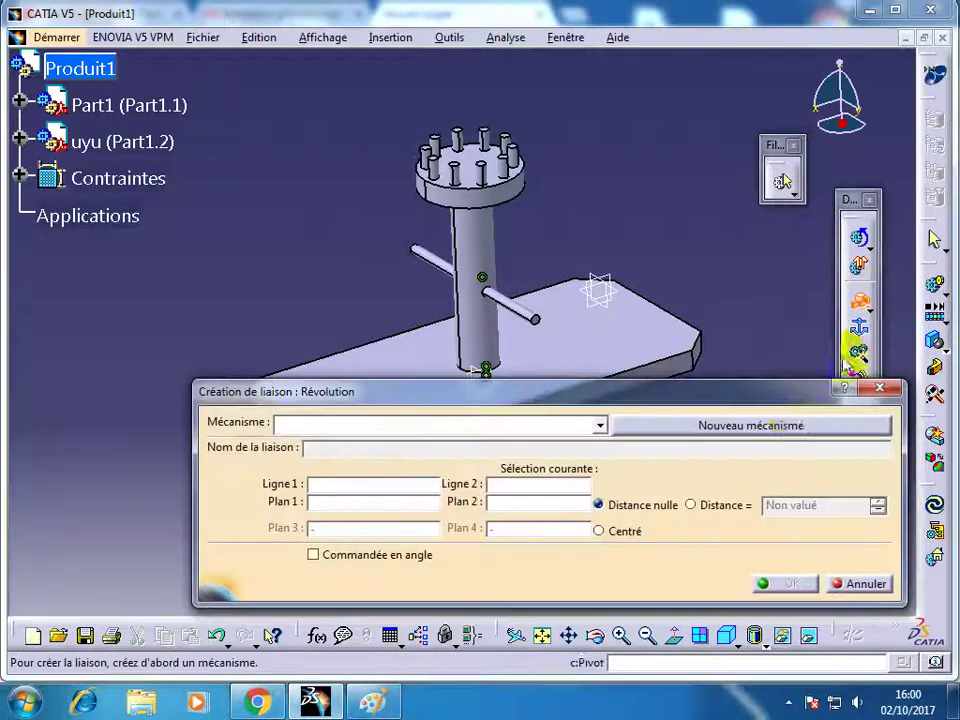
{"action": "left_click", "coordinate": [795, 426]}
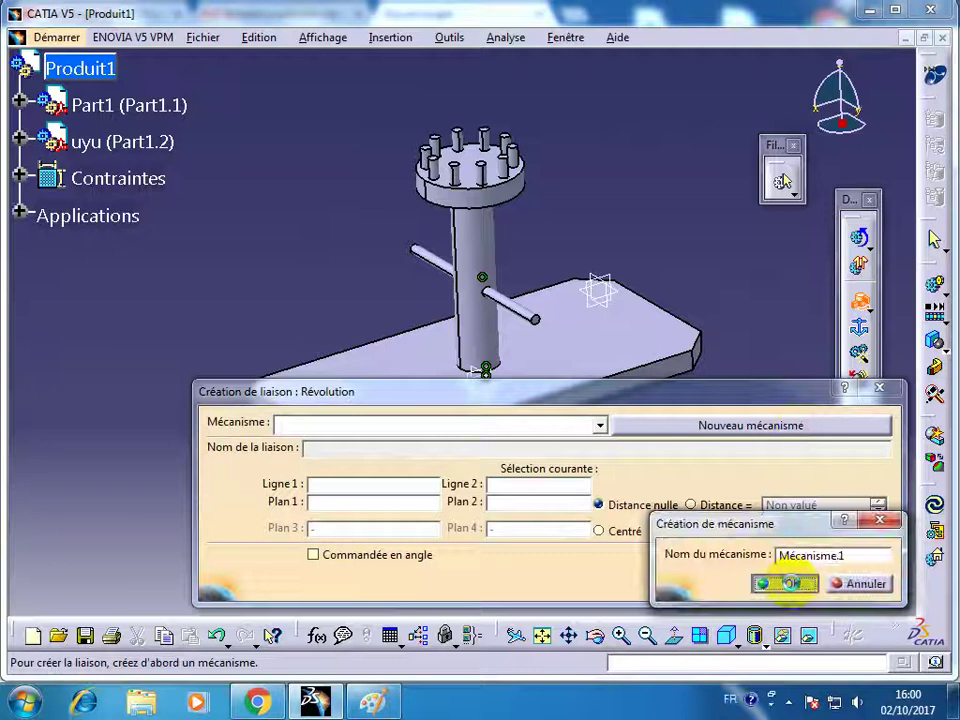
{"action": "left_click", "coordinate": [791, 583]}
{"action": "middle_click_drag", "start_coordinate": [519, 218], "coordinate": [493, 208]}
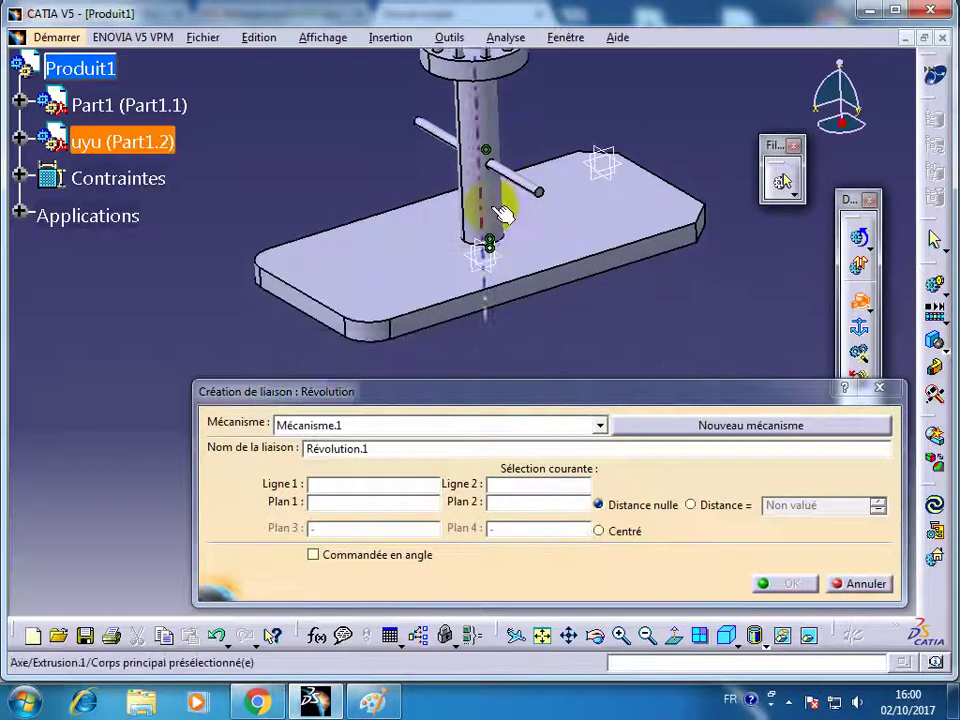
{"action": "left_click", "coordinate": [490, 205]}
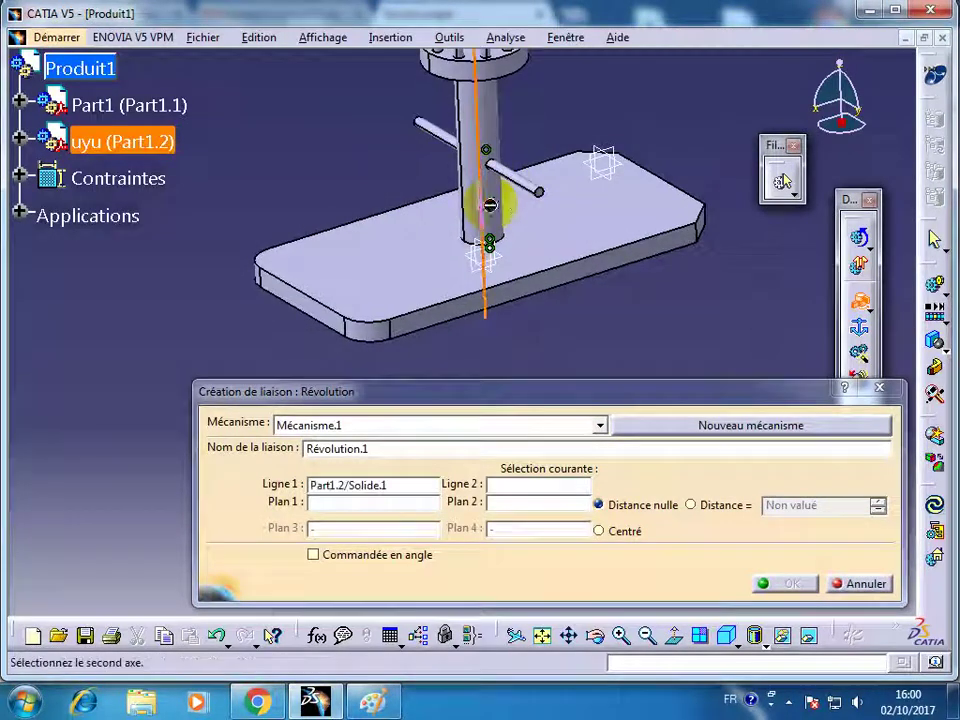
{"action": "right_click", "coordinate": [148, 143]}
{"action": "left_click", "coordinate": [188, 176]}
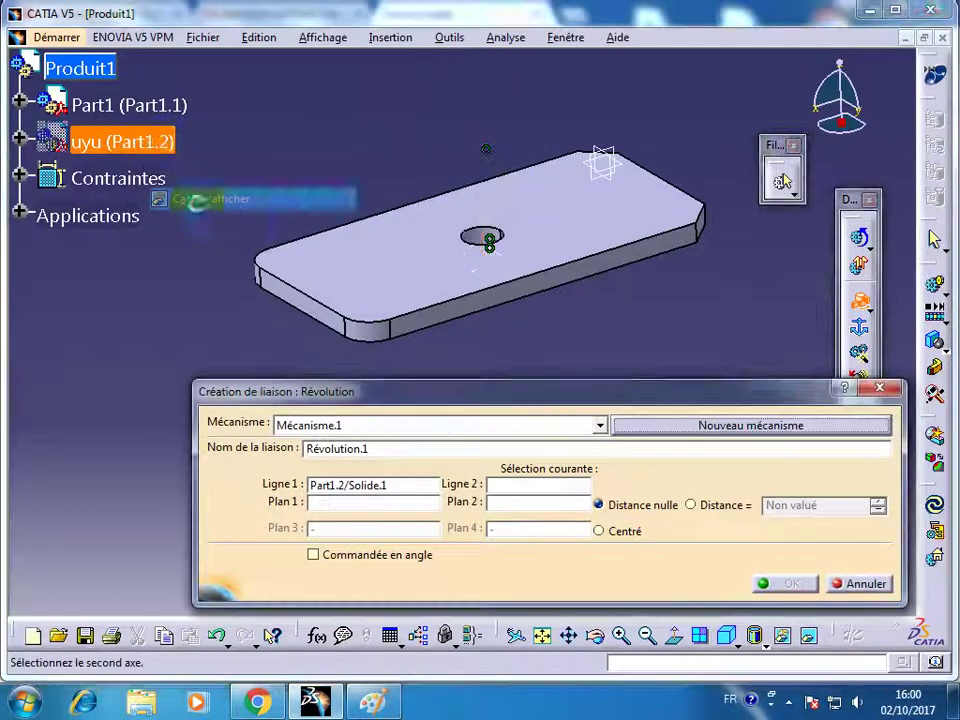
{"action": "left_click", "coordinate": [486, 242]}
{"action": "right_click", "coordinate": [148, 143]}
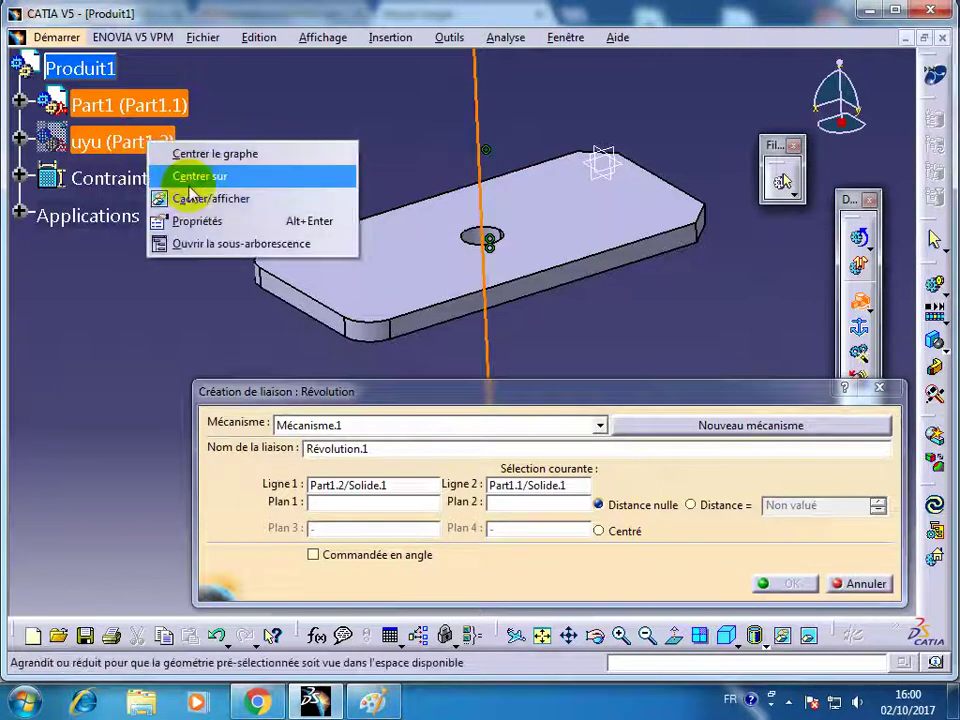
{"action": "left_click", "coordinate": [190, 197]}
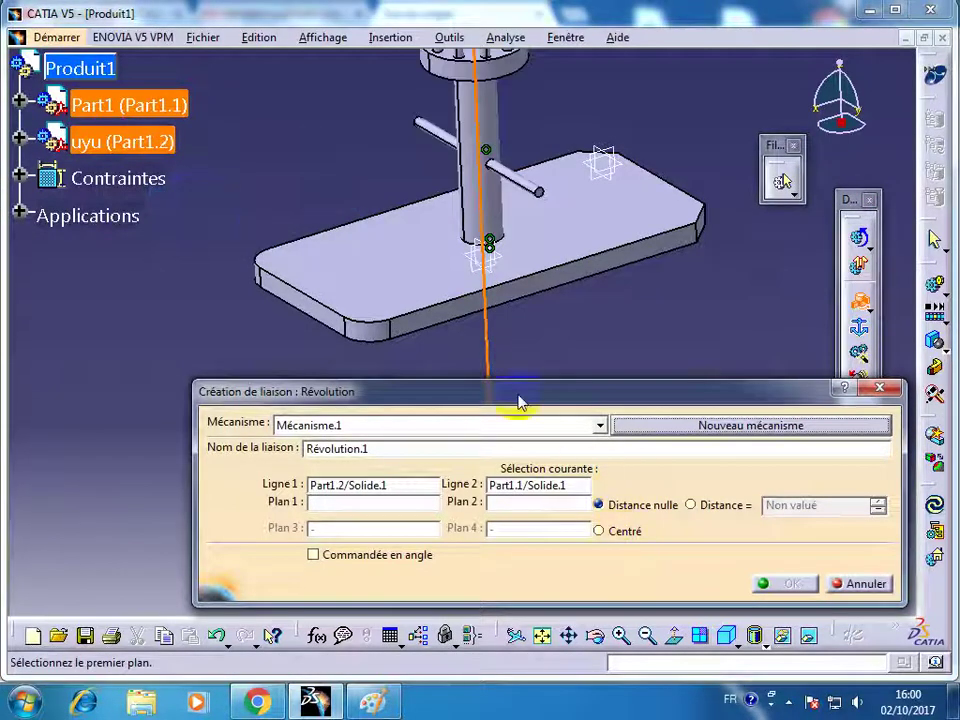
Use the plate top face and shaft flange face as planes, offset -100mm, creating Révolution.1
{"action": "left_click", "coordinate": [555, 239]}
{"action": "middle_click_drag", "start_coordinate": [583, 236], "coordinate": [579, 349]}
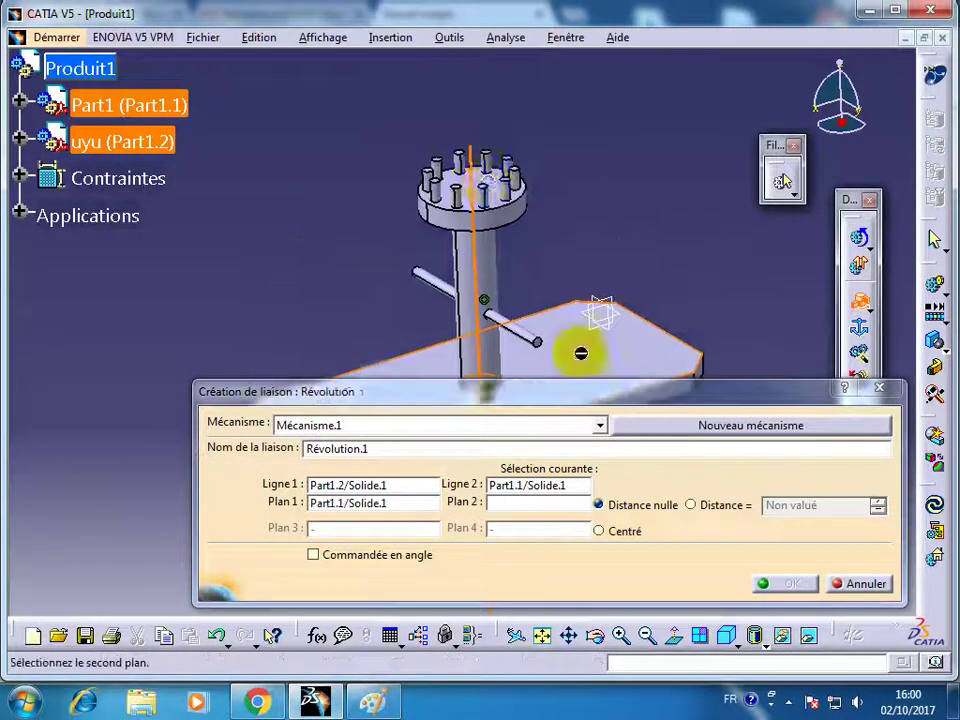
{"action": "left_click", "coordinate": [488, 180]}
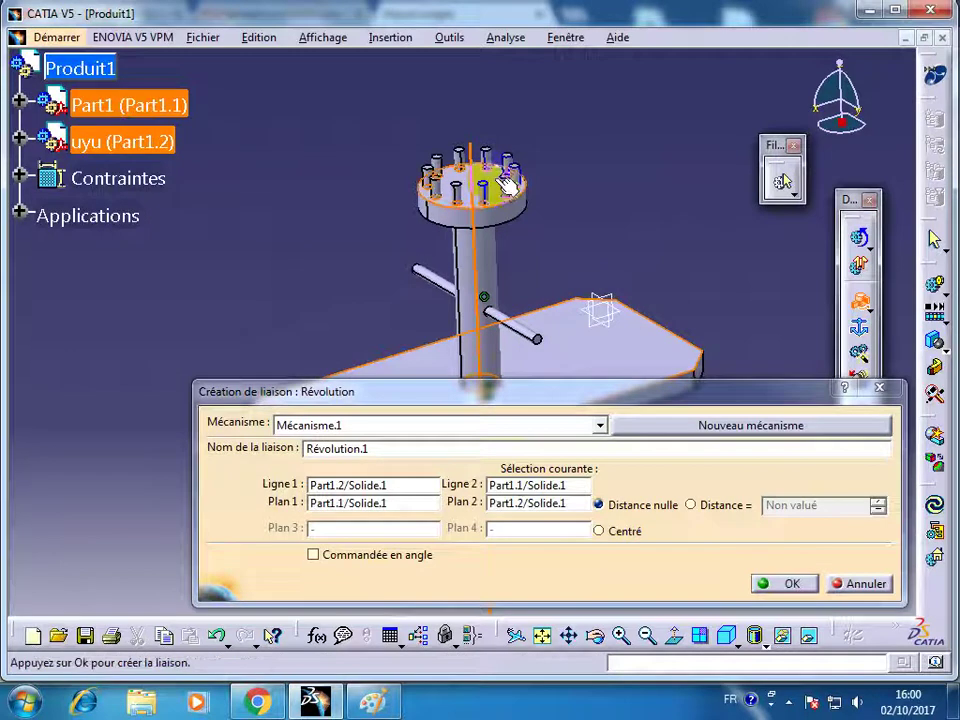
{"action": "left_click", "coordinate": [690, 505]}
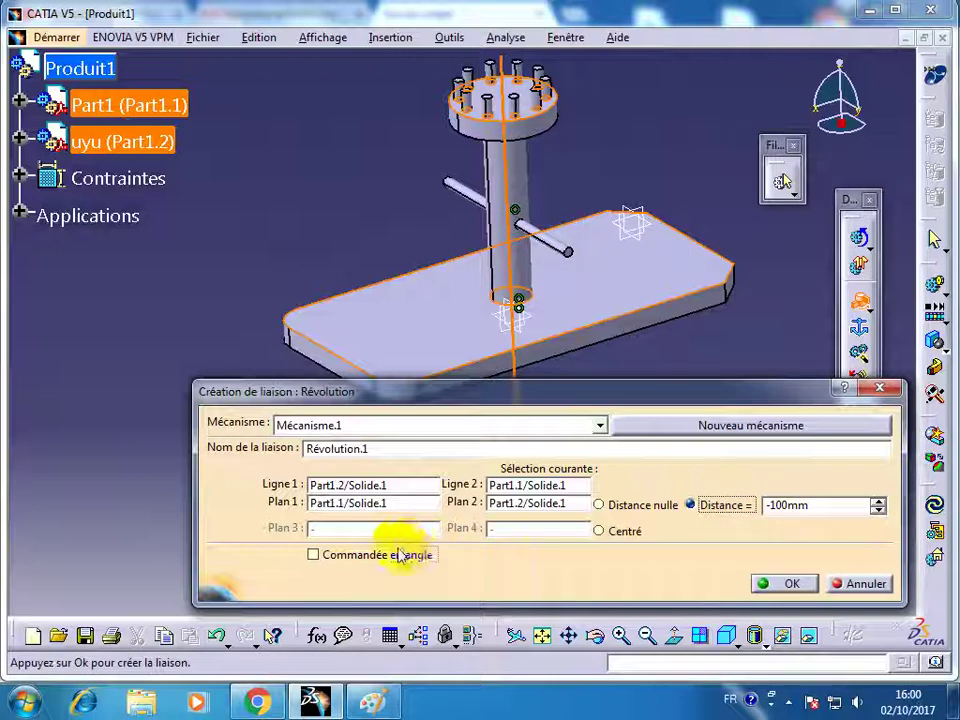
{"action": "left_click", "coordinate": [770, 583]}
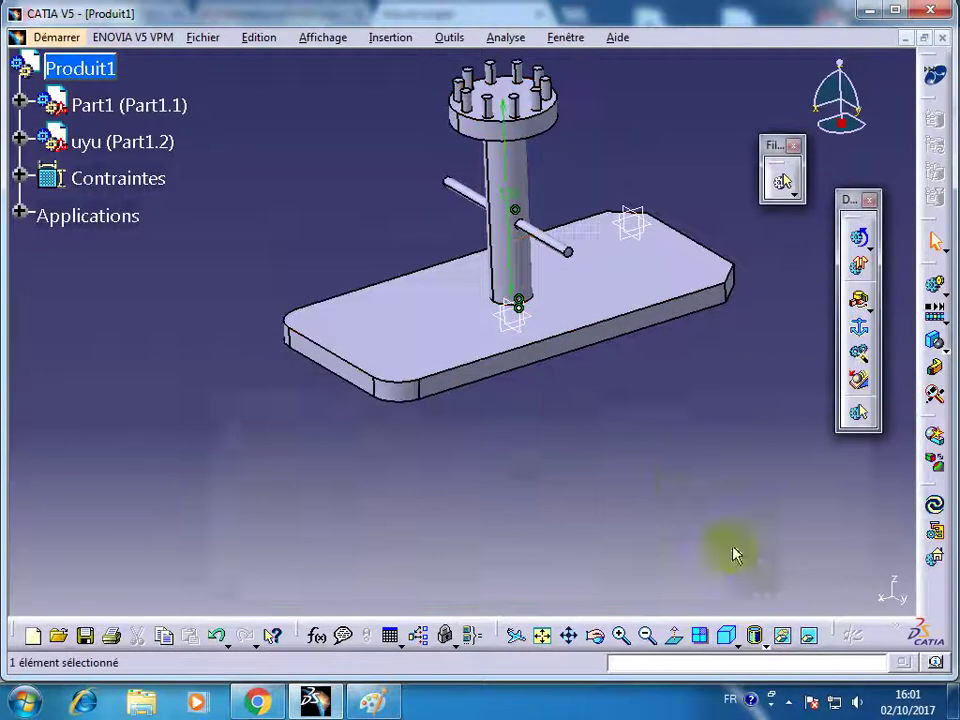
Set Part1's base plate as Mécanisme.1's fixed part and acknowledge the can-be-simulated message
{"action": "left_click", "coordinate": [860, 330]}
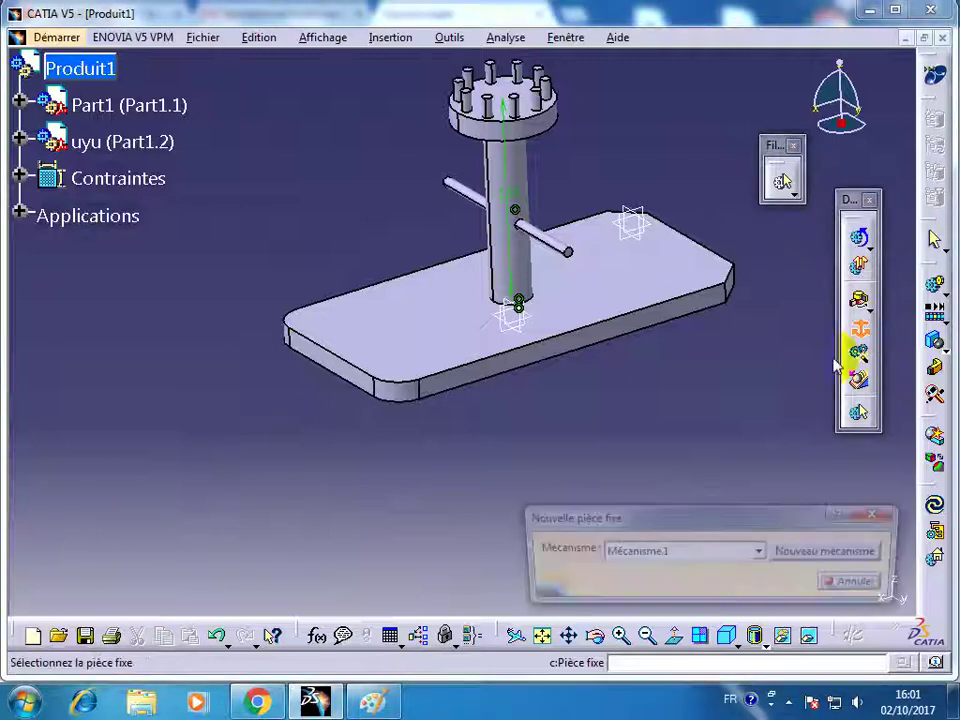
{"action": "left_click", "coordinate": [634, 296]}
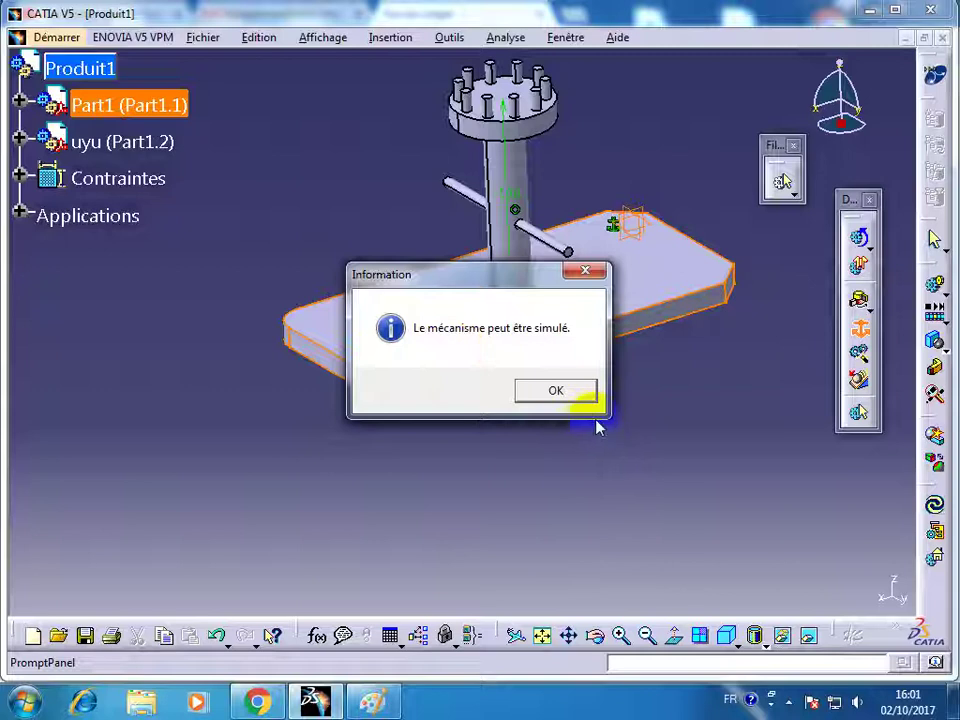
{"action": "left_click", "coordinate": [578, 389]}
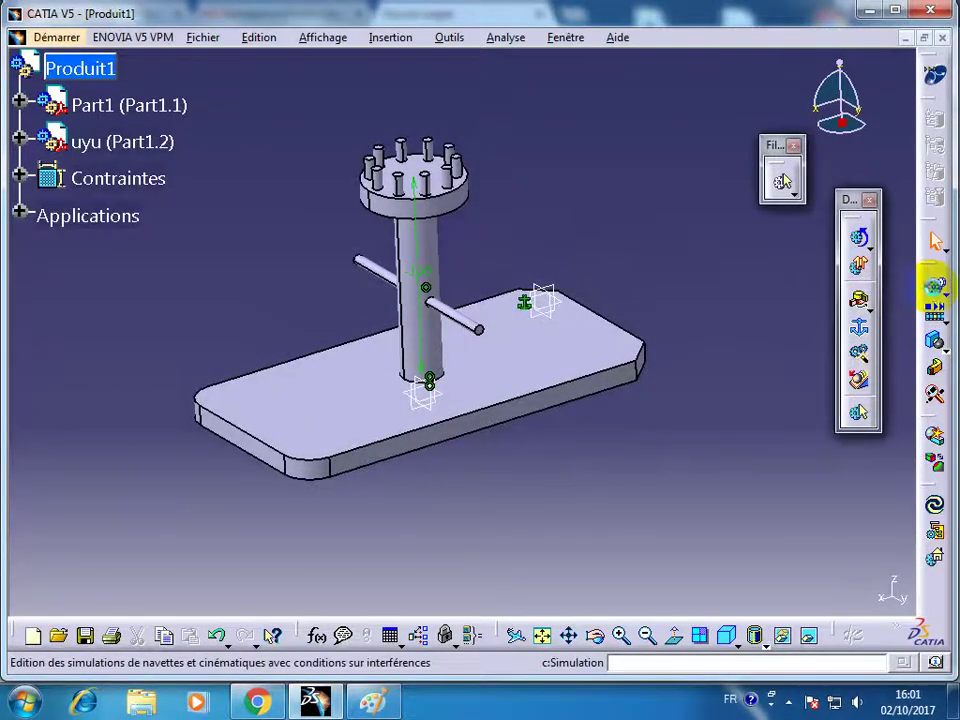
In a new simulation, rotate the shaft to 259.2 with Commande.1 and record that position
{"action": "left_click", "coordinate": [933, 286]}
{"action": "left_click_drag", "start_coordinate": [692, 531], "coordinate": [727, 538]}
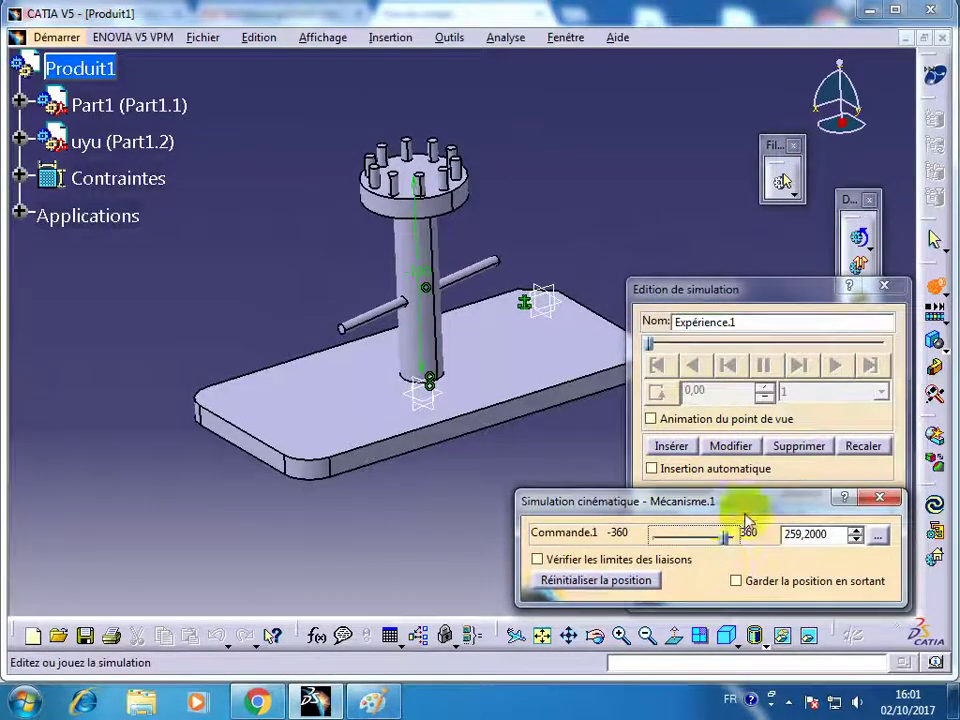
{"action": "left_click_drag", "start_coordinate": [745, 502], "coordinate": [545, 510]}
{"action": "left_click", "coordinate": [670, 446]}
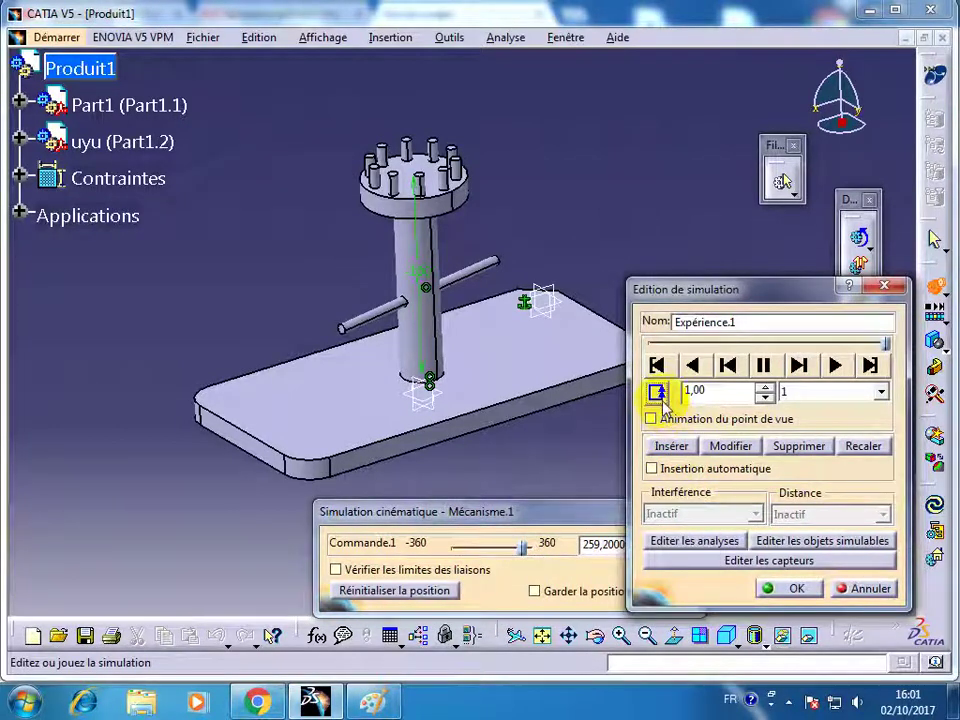
Set the animation step to 0.02 and play the simulation in reverse
{"action": "left_click", "coordinate": [880, 392]}
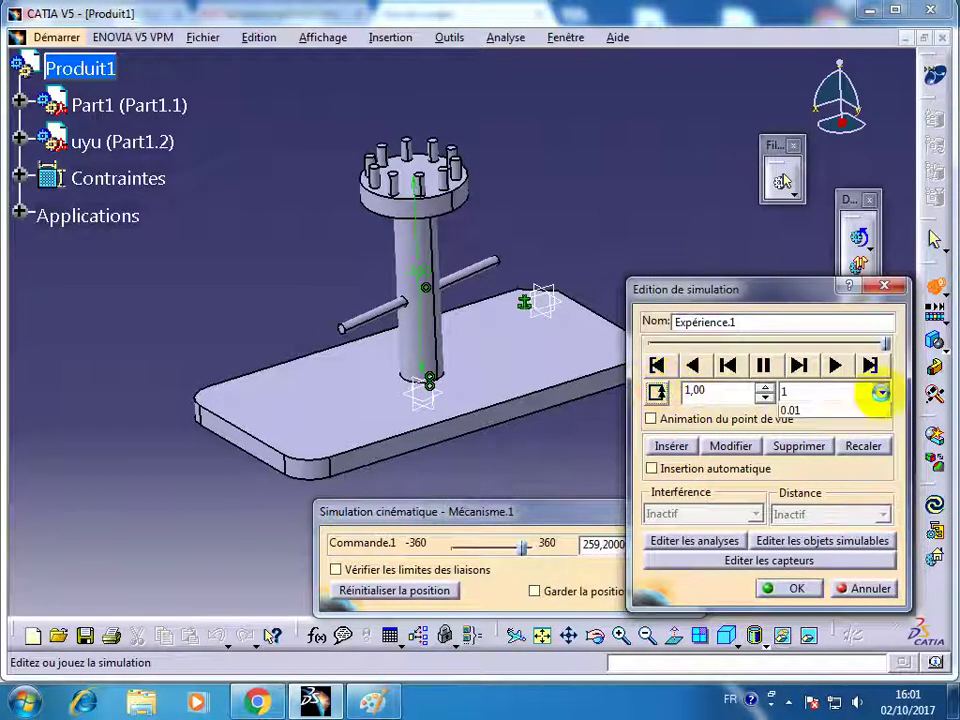
{"action": "left_click", "coordinate": [855, 468]}
{"action": "left_click", "coordinate": [692, 365]}
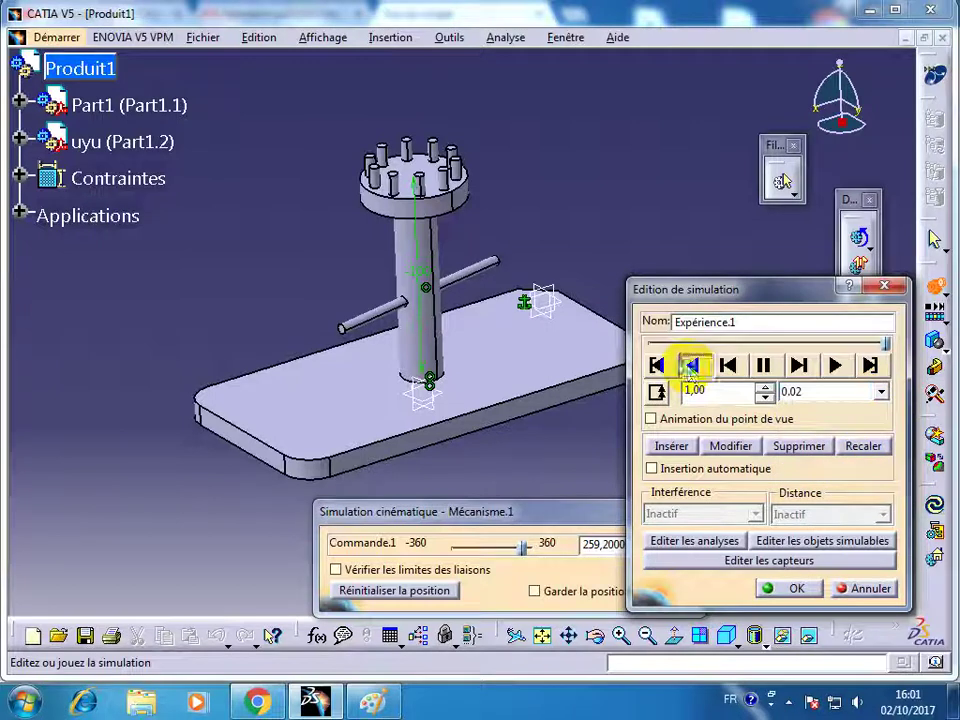